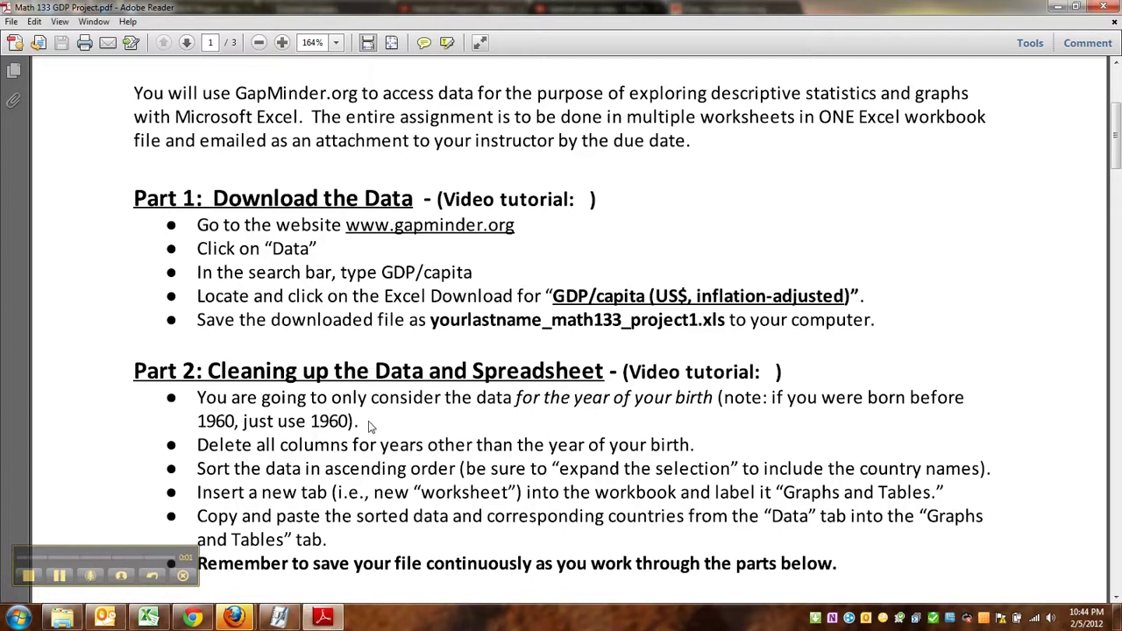
- Scroll the assignment PDF to Part 2 and bring the GapMinder GDP workbook forward in Excel
{"action": "scroll", "coordinate": [372, 422], "scroll_direction": "down", "scroll_amount": 2}
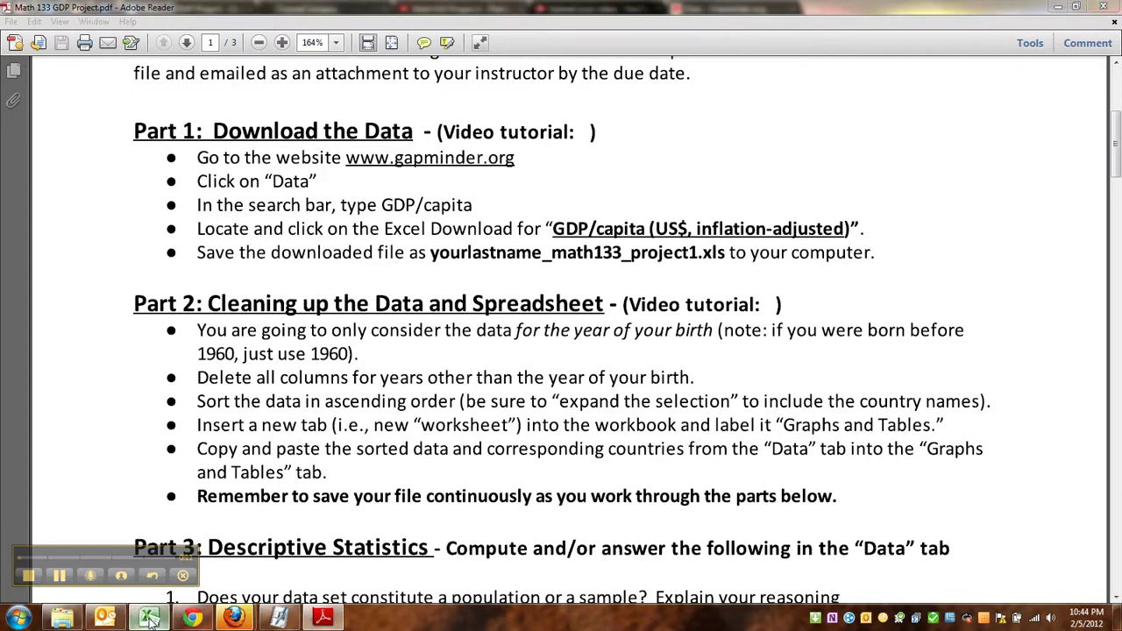
{"action": "left_click", "coordinate": [147, 618]}
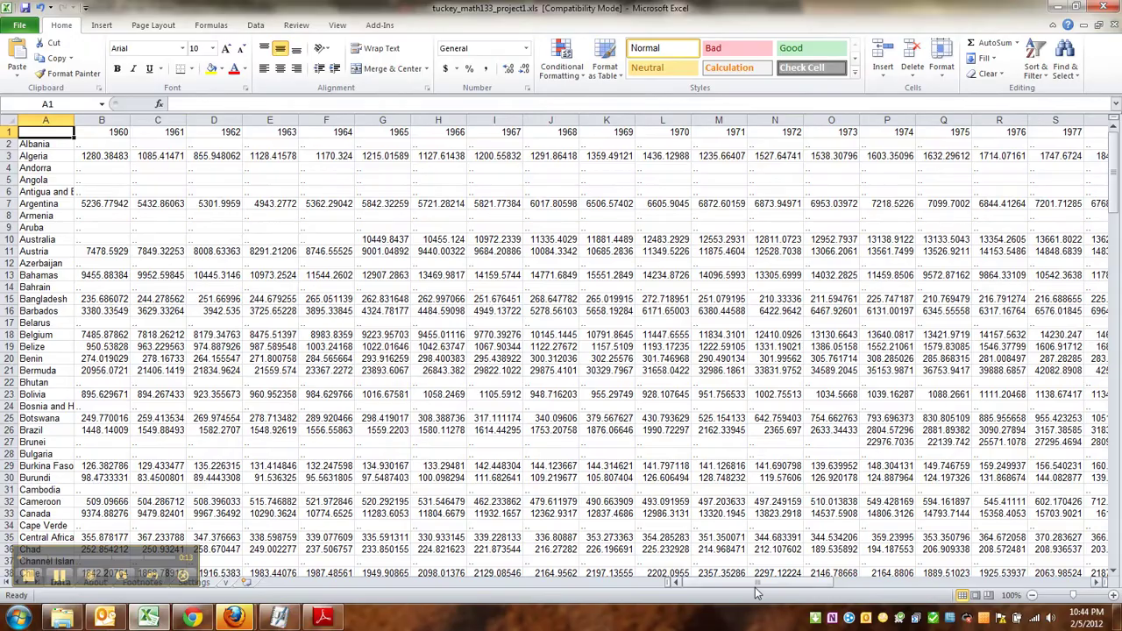
- Browse the yearly GDP columns from 1960 through 2009, checking the instructions PDF in between
{"action": "left_click_drag", "start_coordinate": [755, 582], "coordinate": [732, 581]}
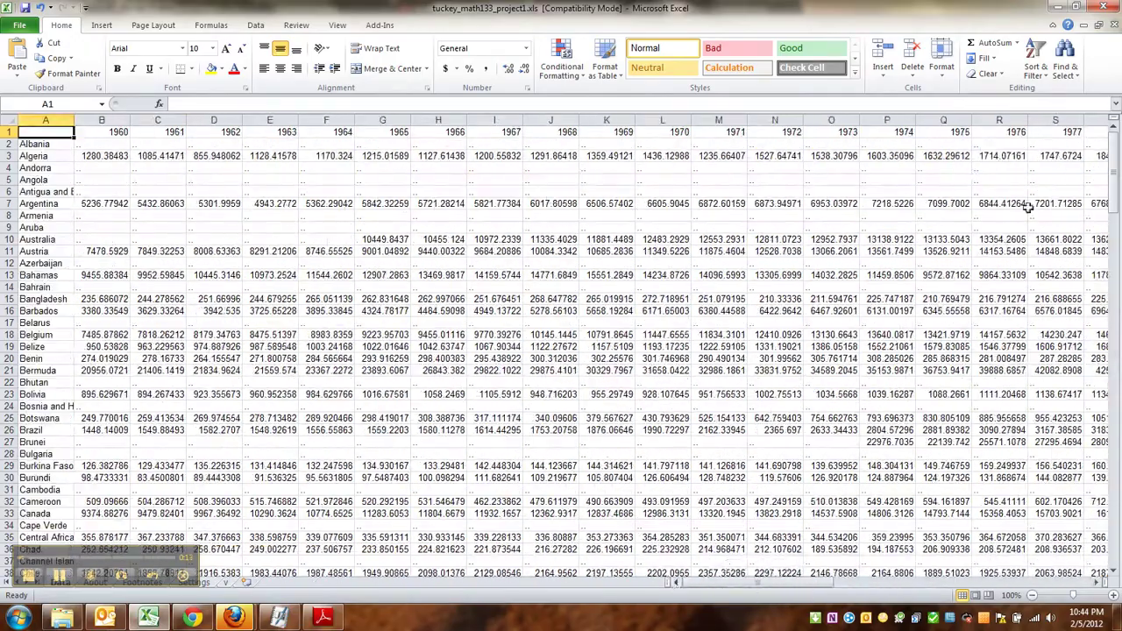
{"action": "left_click", "coordinate": [101, 132]}
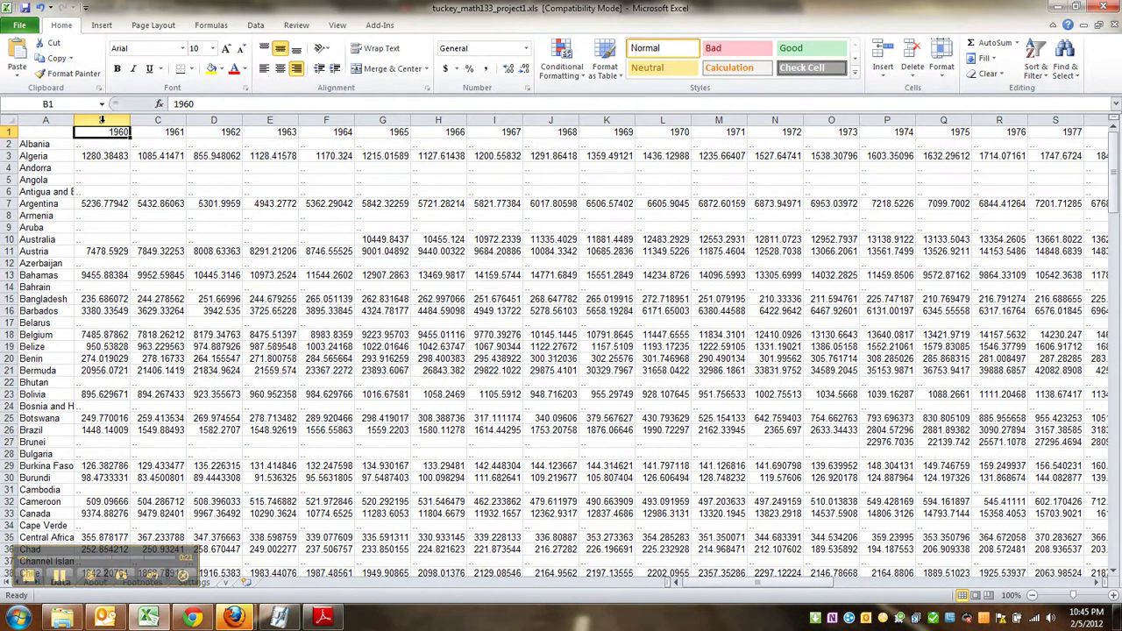
{"action": "left_click_drag", "start_coordinate": [784, 583], "coordinate": [888, 592]}
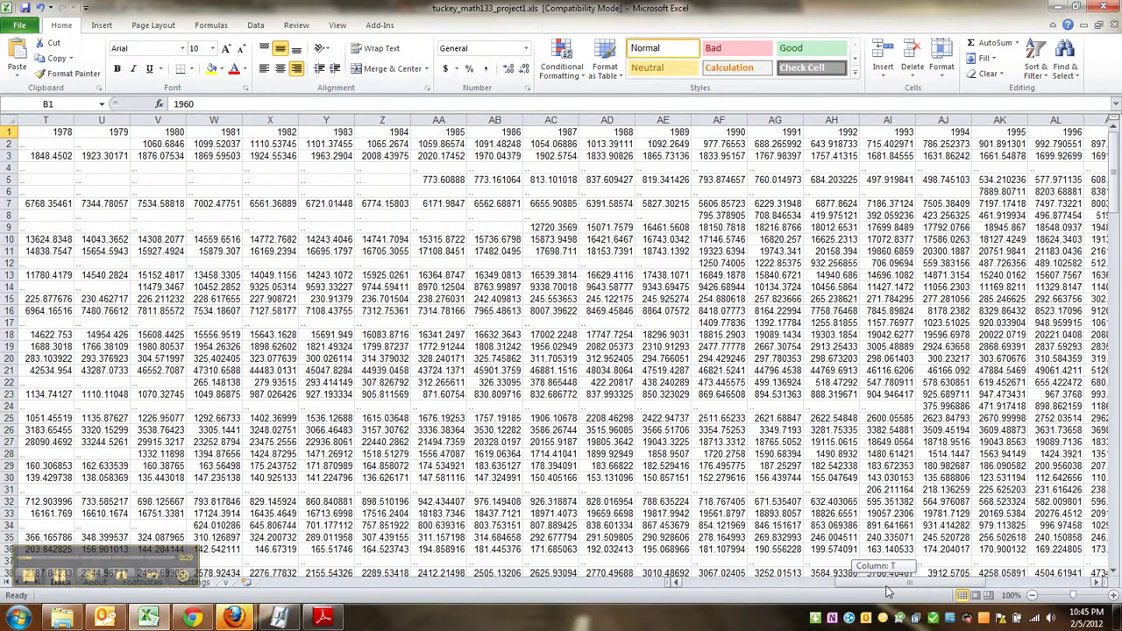
{"action": "left_click_drag", "start_coordinate": [883, 591], "coordinate": [675, 583]}
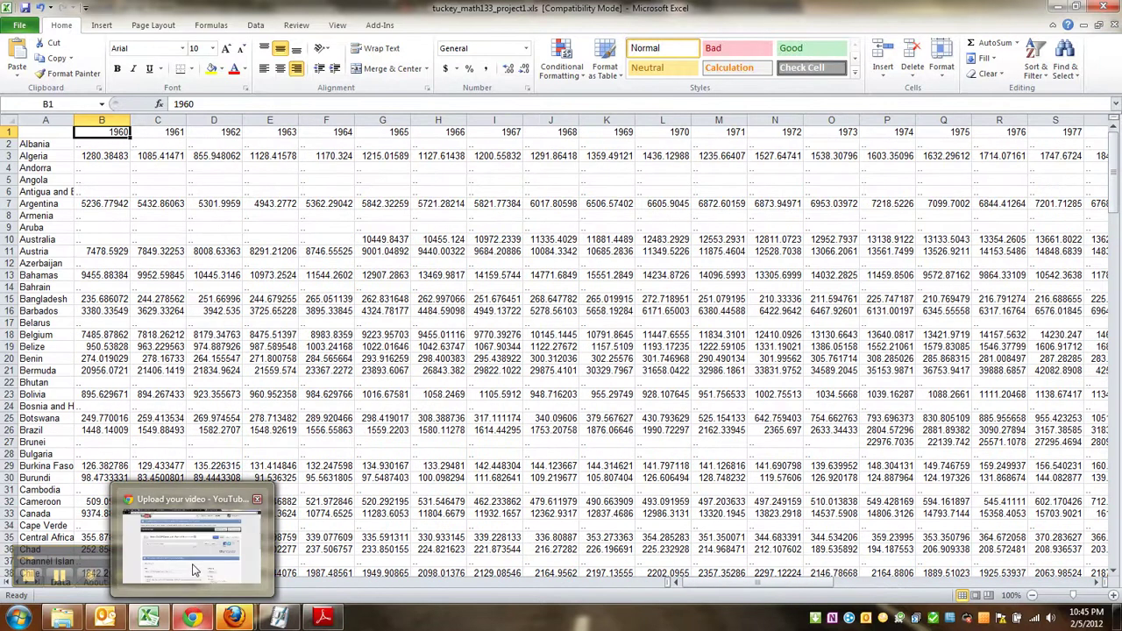
{"action": "left_click", "coordinate": [428, 451]}
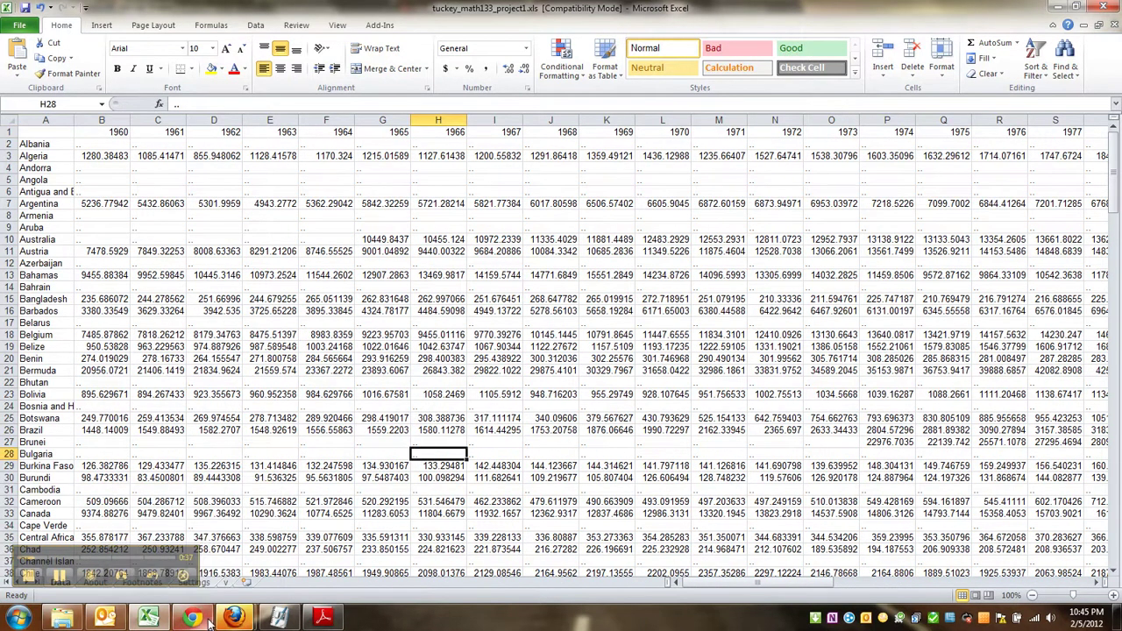
{"action": "left_click", "coordinate": [320, 618]}
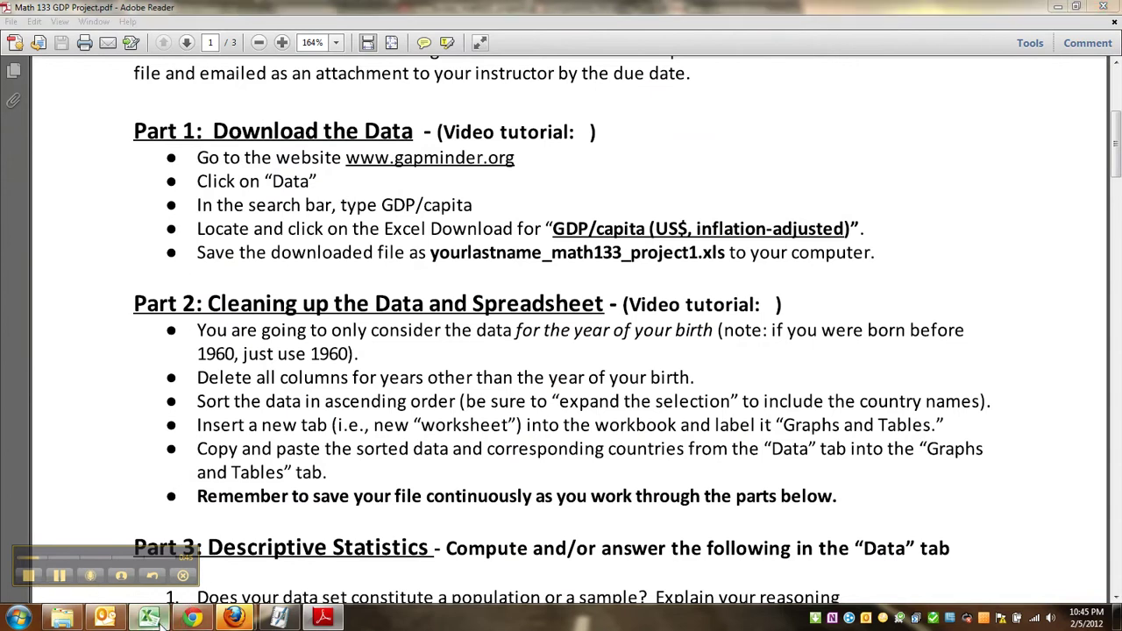
{"action": "left_click", "coordinate": [148, 618]}
- Delete the year columns B through AW
{"action": "left_click_drag", "start_coordinate": [100, 126], "coordinate": [899, 110]}
{"action": "right_click", "coordinate": [778, 188]}
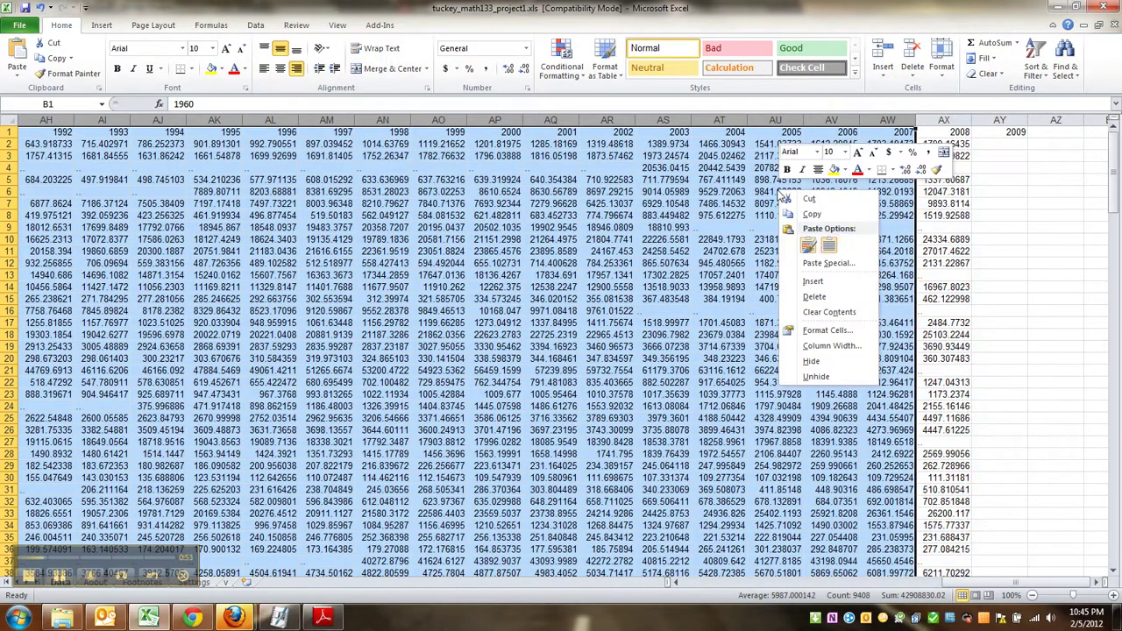
{"action": "left_click", "coordinate": [813, 296]}
- Delete the 2009 column so only country names and 2008 GDP remain
{"action": "left_click", "coordinate": [158, 120]}
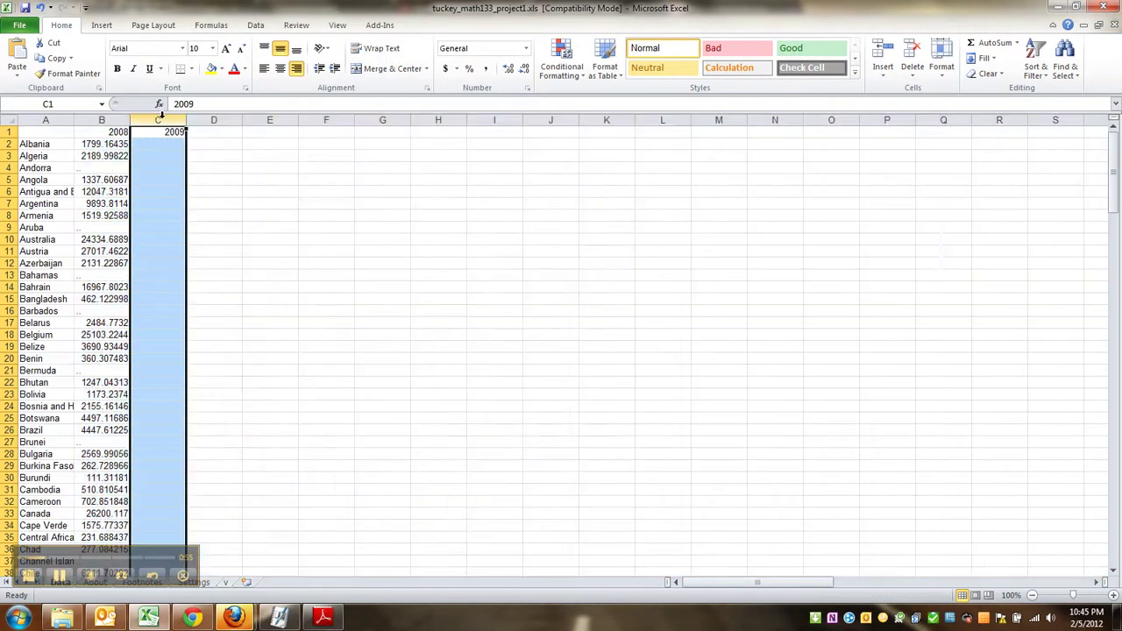
{"action": "right_click", "coordinate": [156, 156]}
{"action": "left_click", "coordinate": [191, 263]}
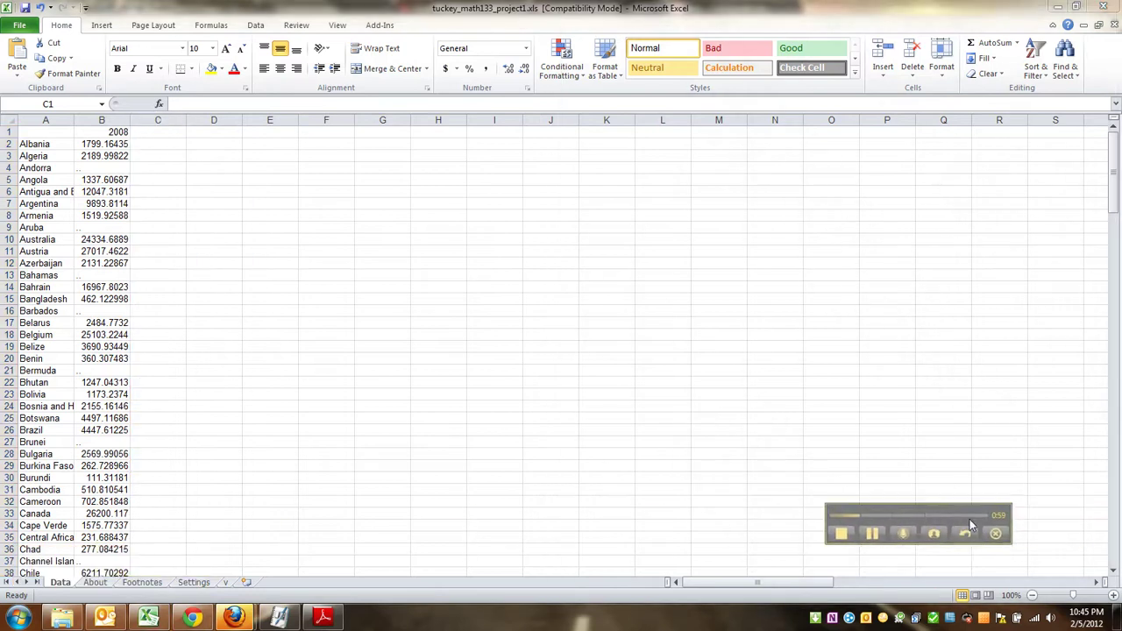
{"action": "key", "text": "ctrl+space"}
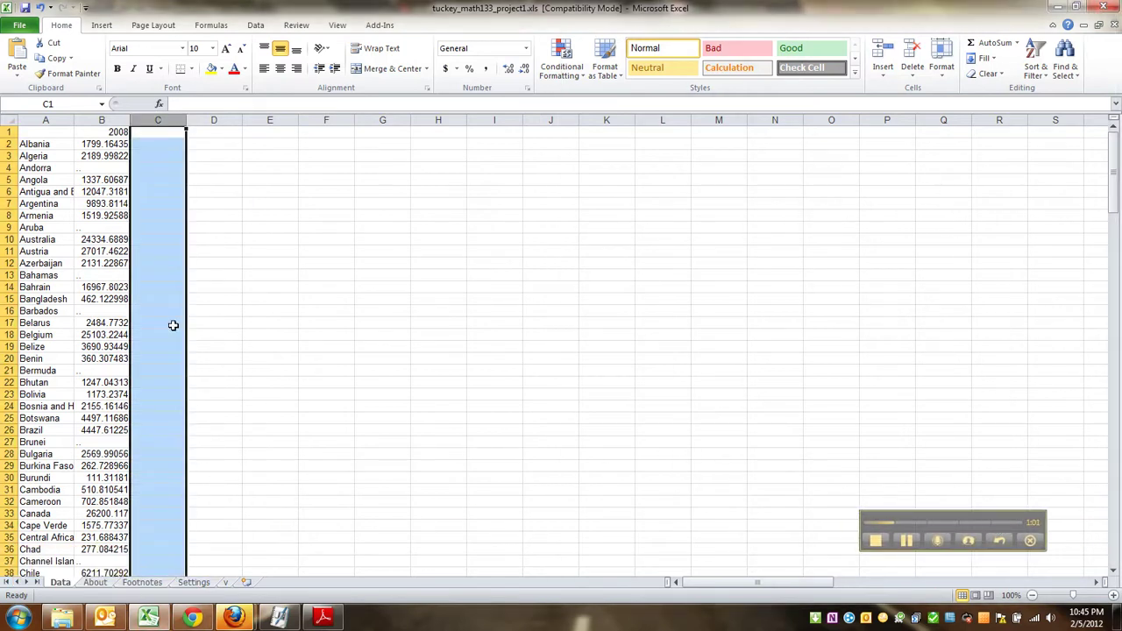
{"action": "left_click", "coordinate": [638, 369]}
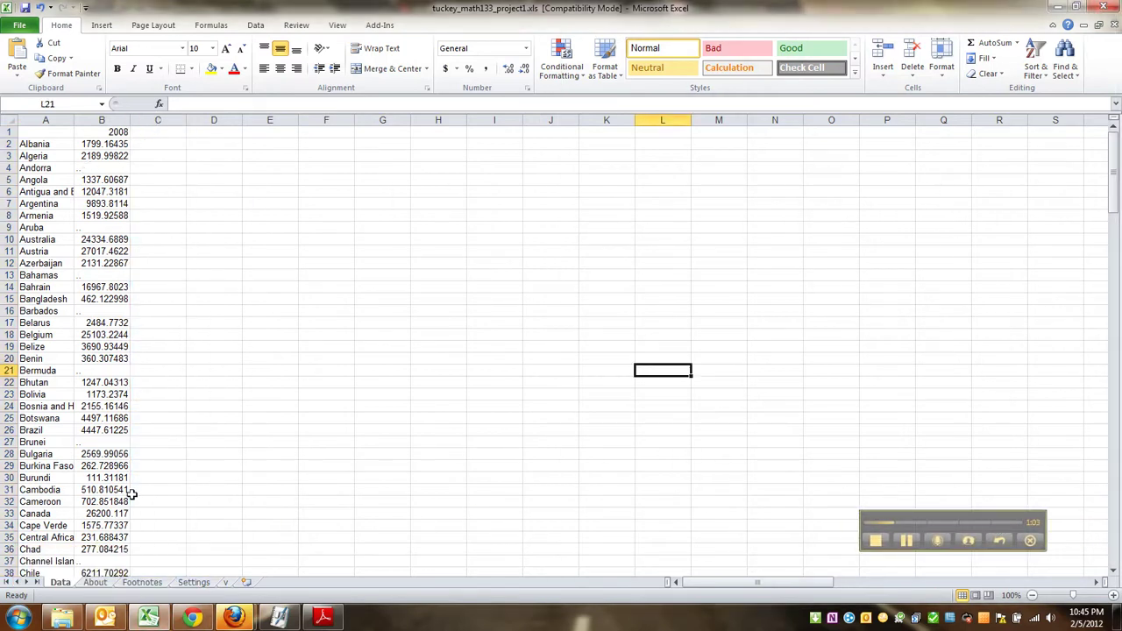
{"action": "left_click", "coordinate": [321, 619]}
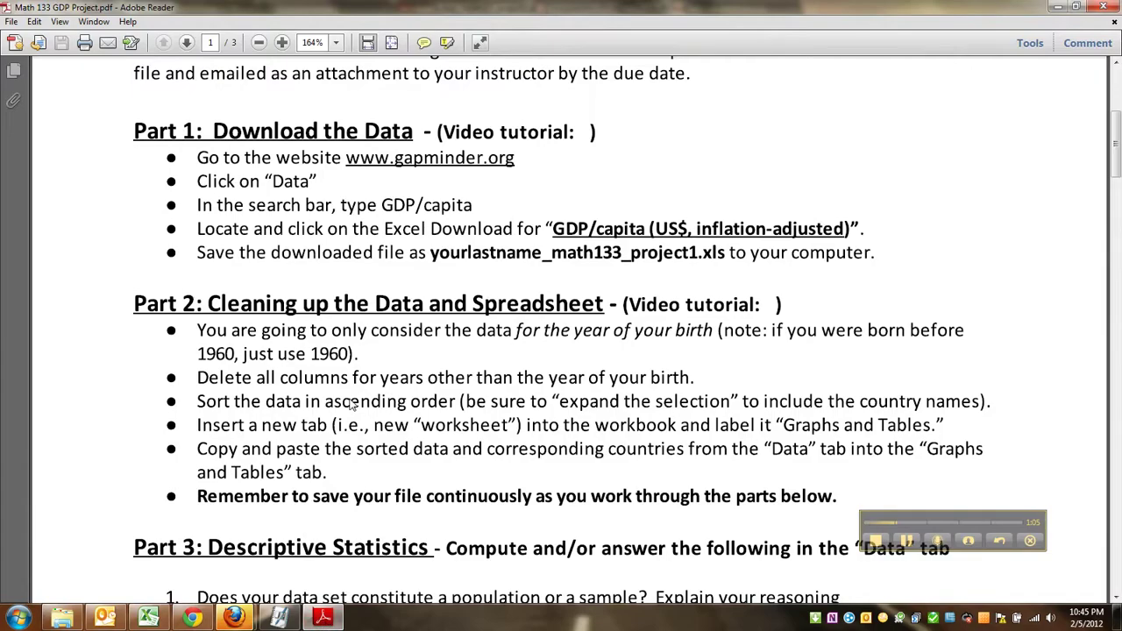
- Scroll the instructions PDF down to the sorting step
{"action": "scroll", "coordinate": [239, 386], "scroll_direction": "down", "scroll_amount": 1}
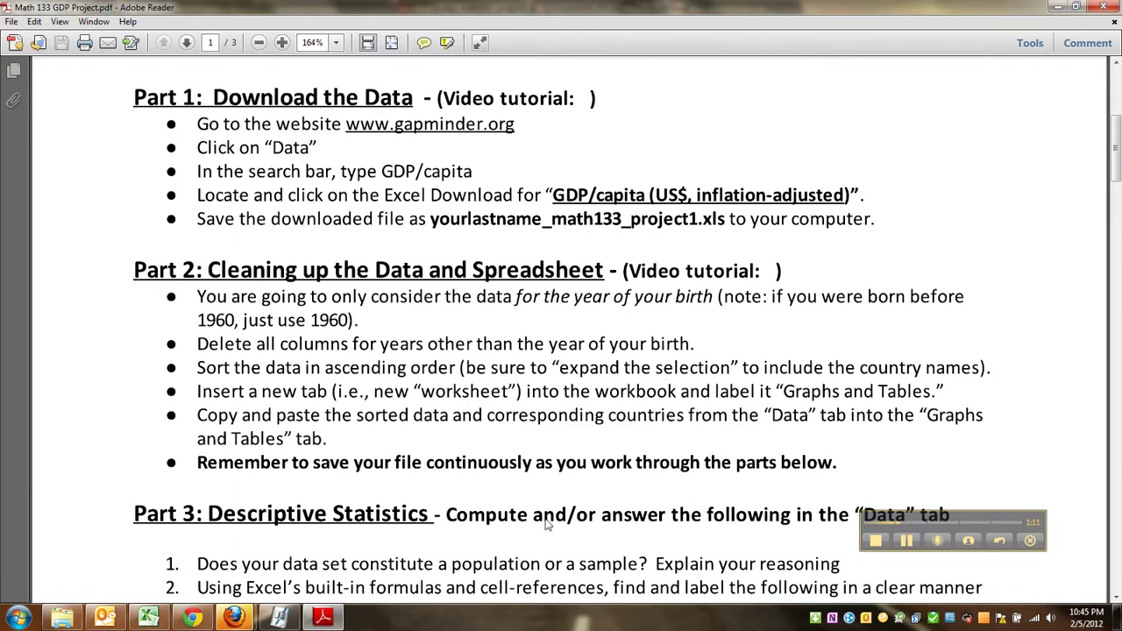
- Back in Excel, select the whole 2008 GDP column B and switch to the Data ribbon
{"action": "left_click", "coordinate": [151, 618]}
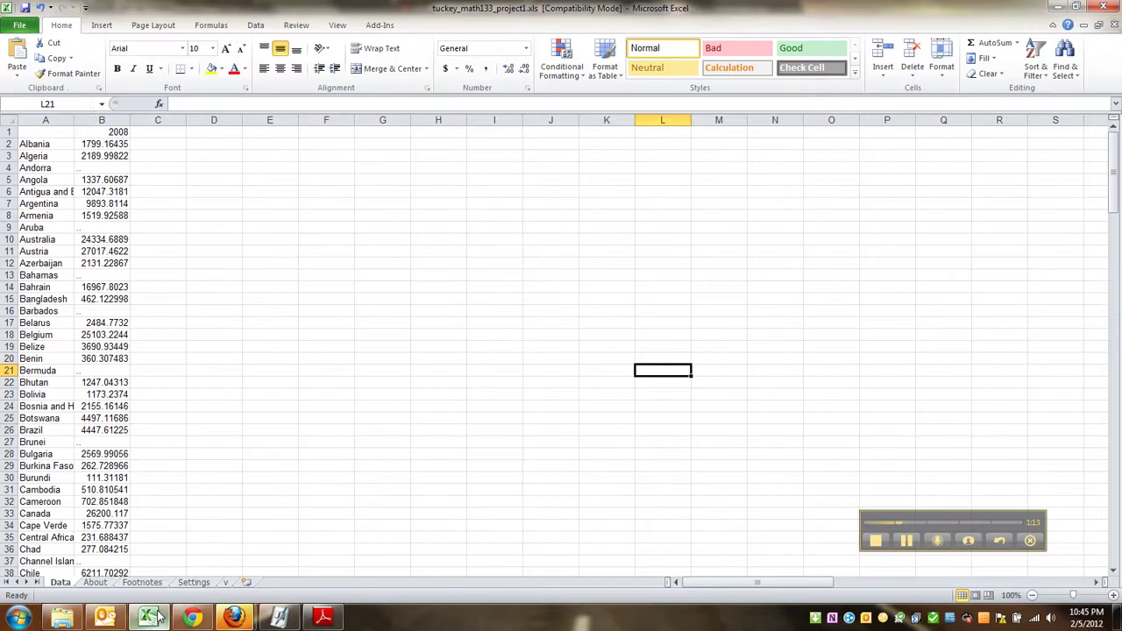
{"action": "left_click", "coordinate": [102, 120]}
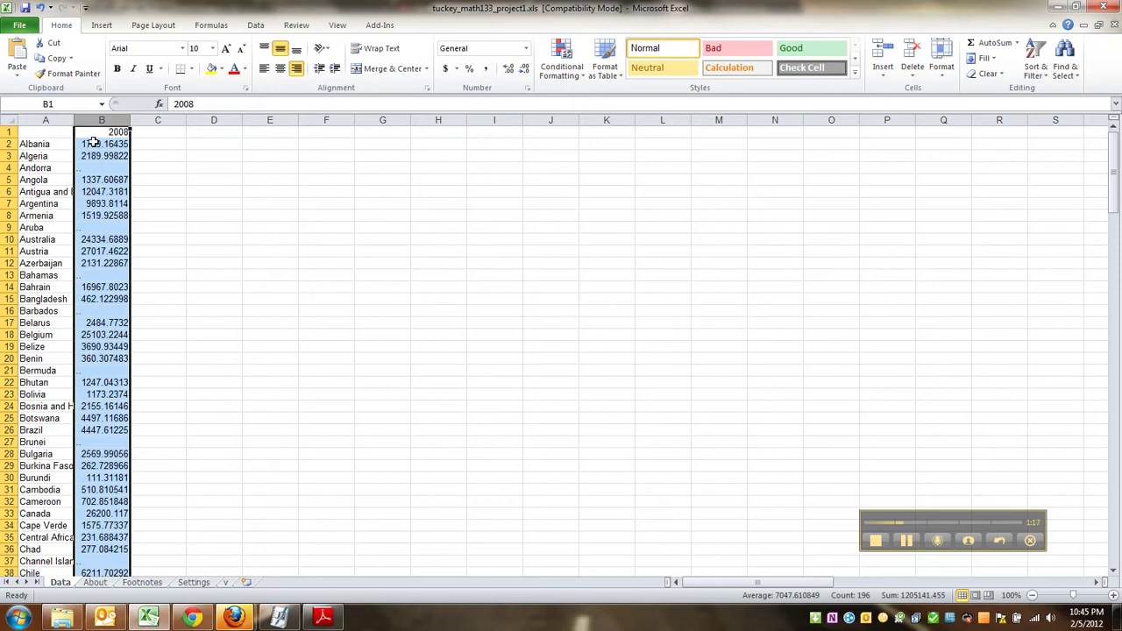
{"action": "left_click", "coordinate": [40, 145]}
{"action": "left_click", "coordinate": [98, 145]}
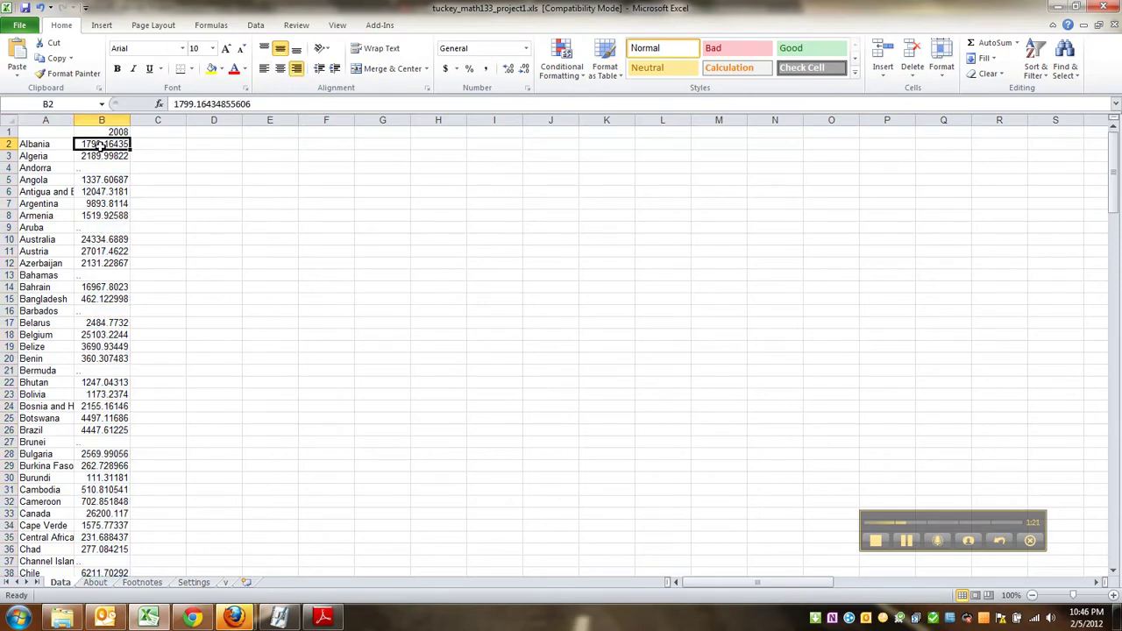
{"action": "left_click", "coordinate": [96, 134]}
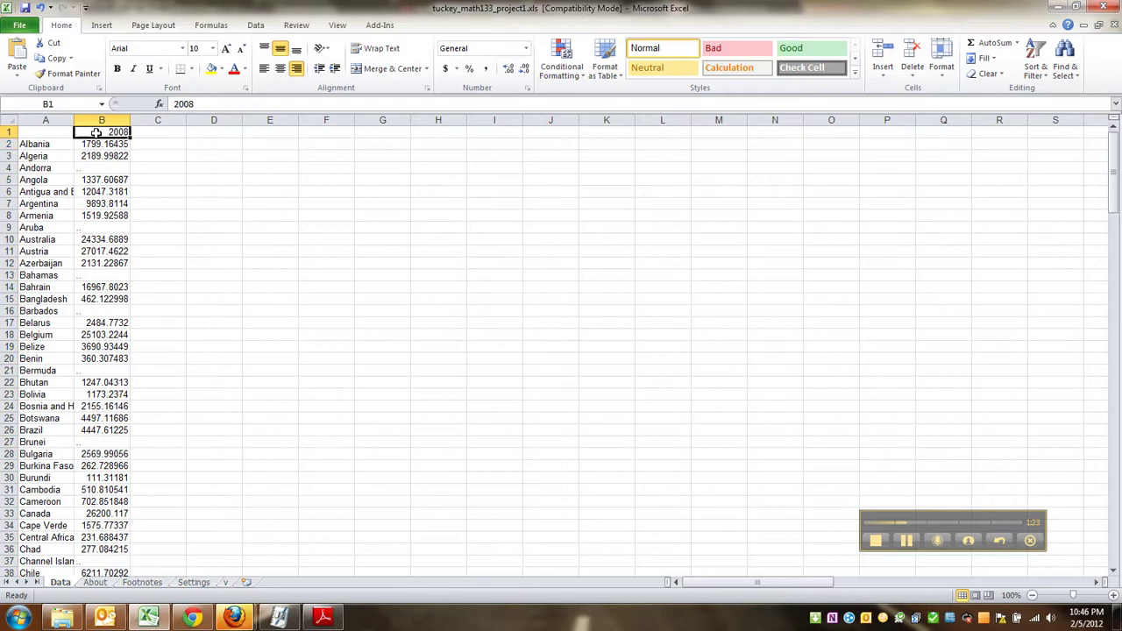
{"action": "left_click", "coordinate": [104, 119]}
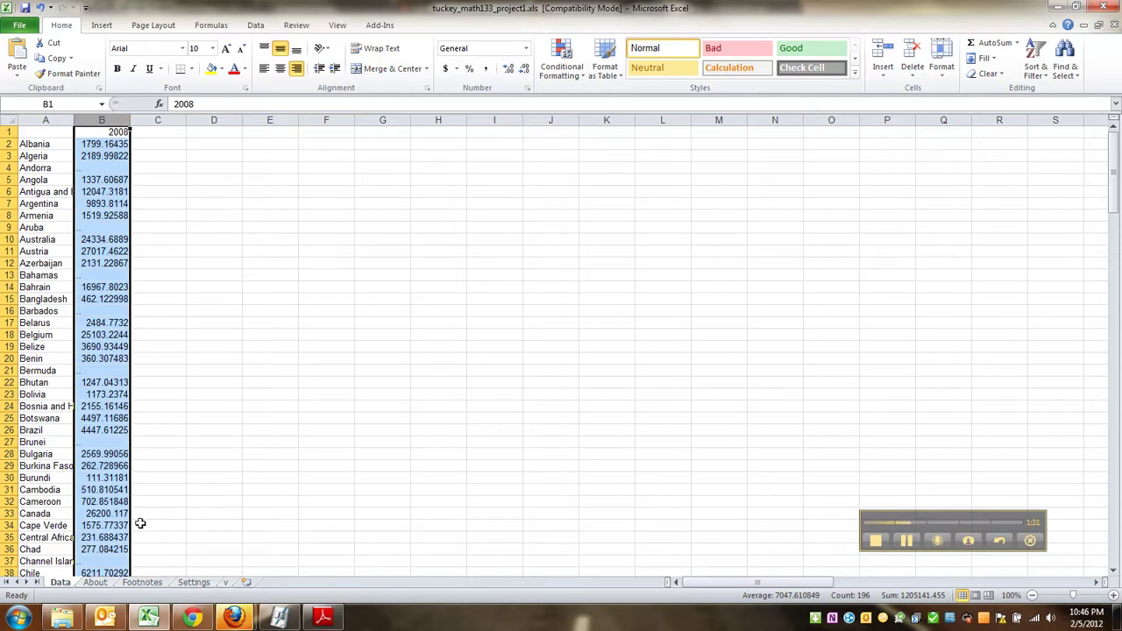
{"action": "left_click", "coordinate": [254, 30]}
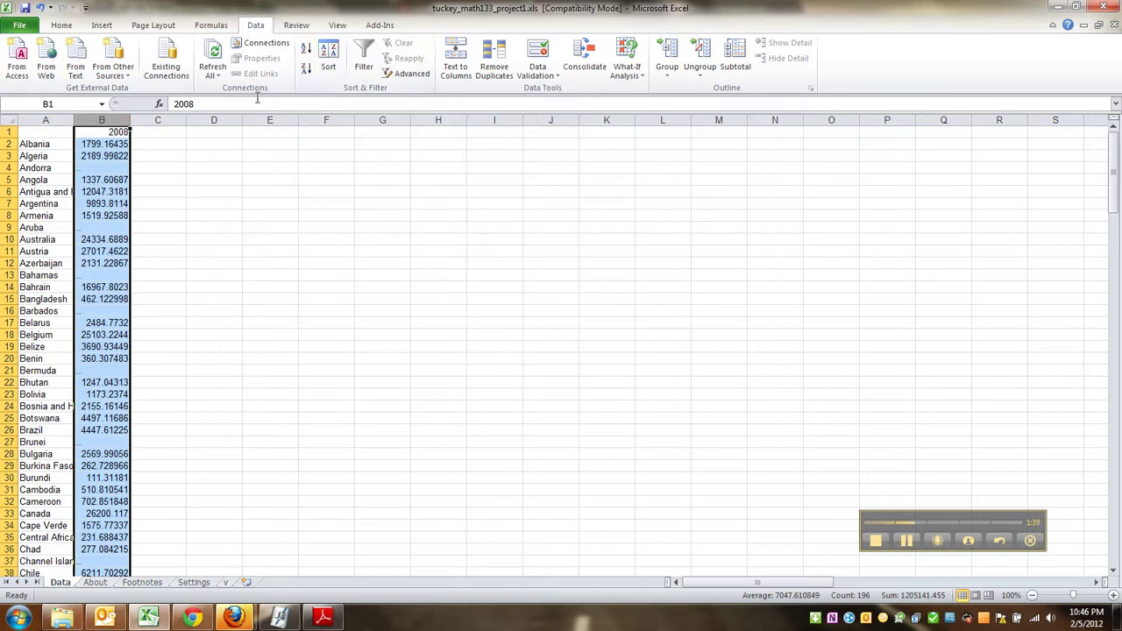
- Set up a sort that expands to the country names, orders by the 2008 column, and treats row 1 as headers
{"action": "left_click", "coordinate": [328, 61]}
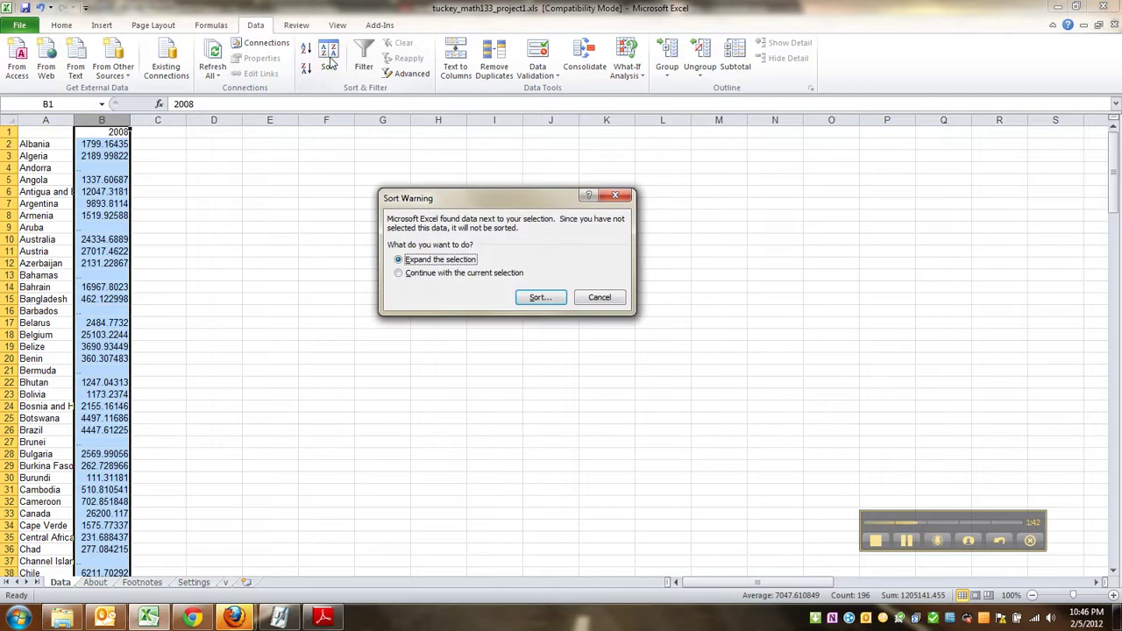
{"action": "left_click", "coordinate": [539, 298]}
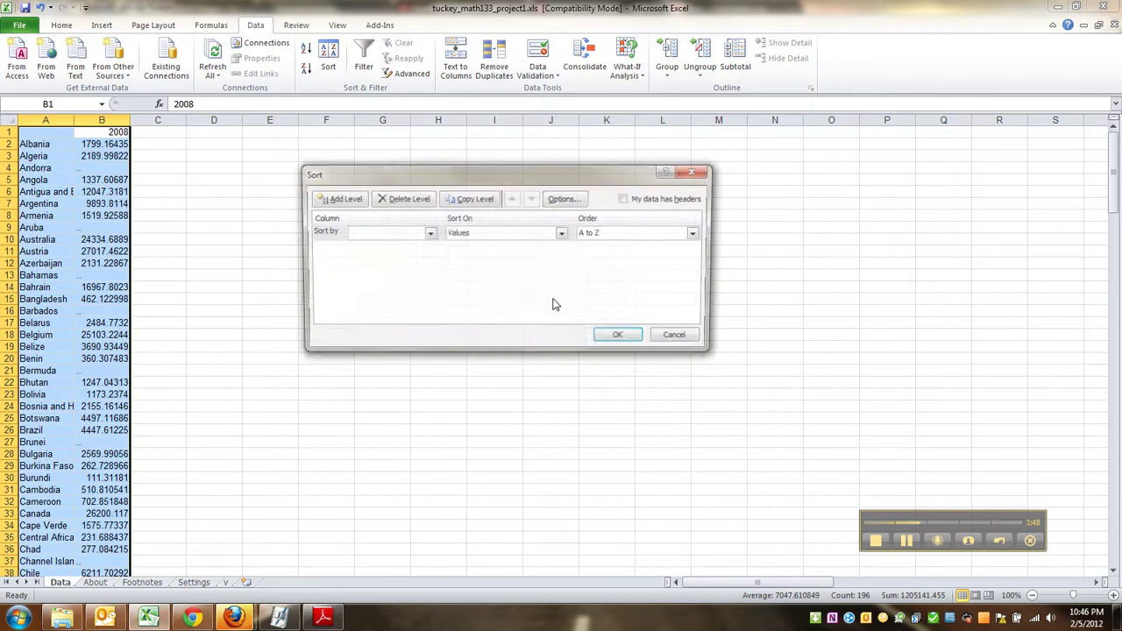
{"action": "left_click", "coordinate": [428, 233]}
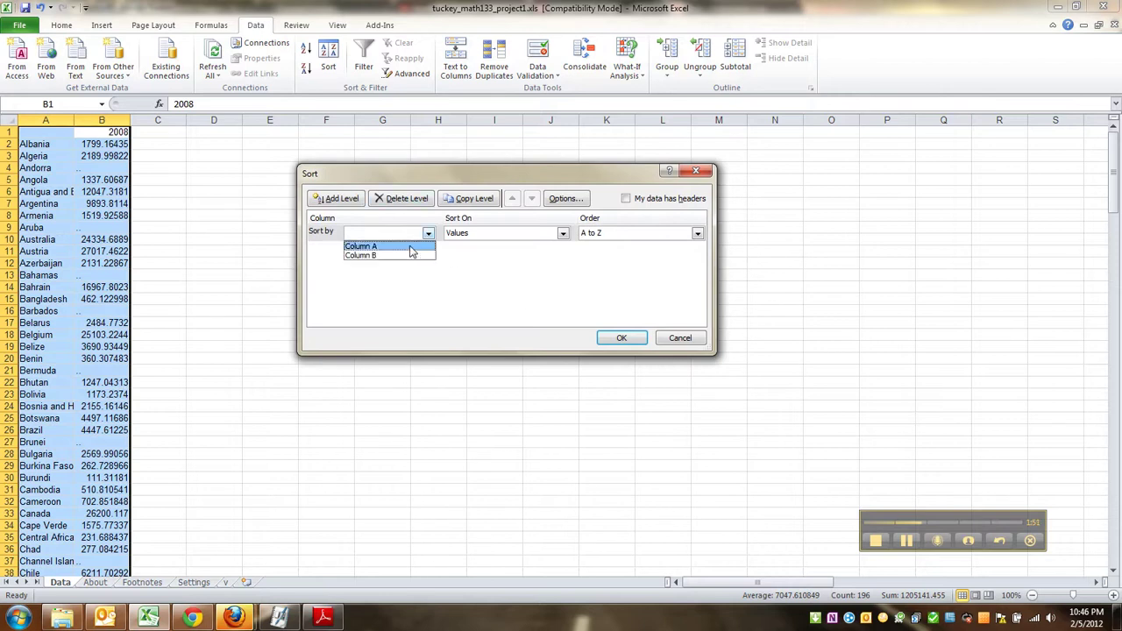
{"action": "left_click", "coordinate": [404, 258]}
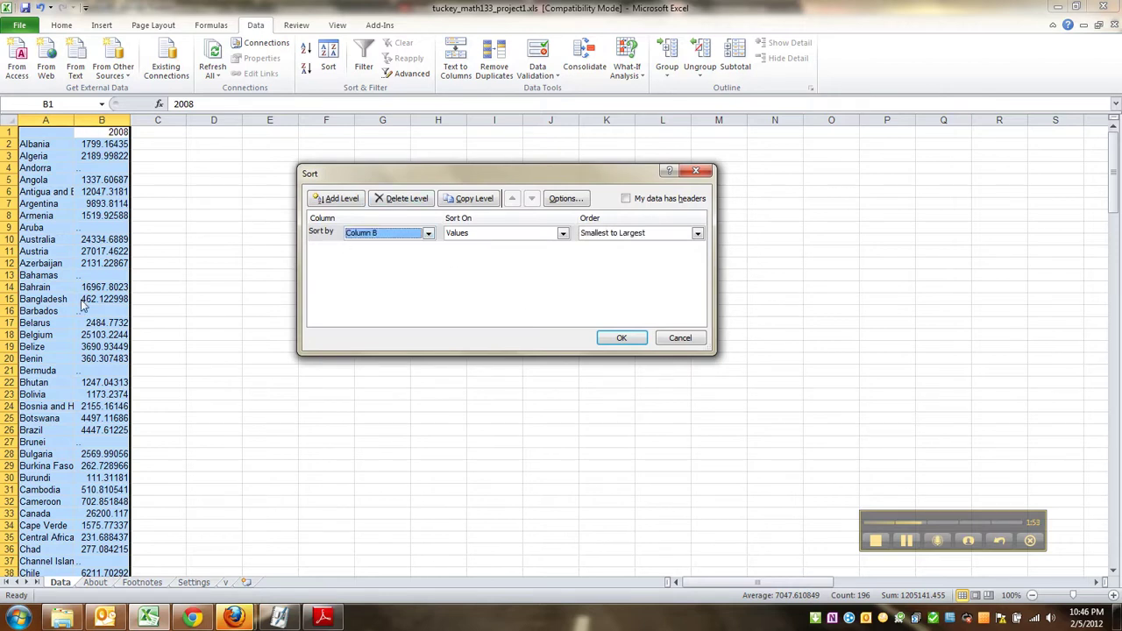
{"action": "left_click", "coordinate": [626, 199]}
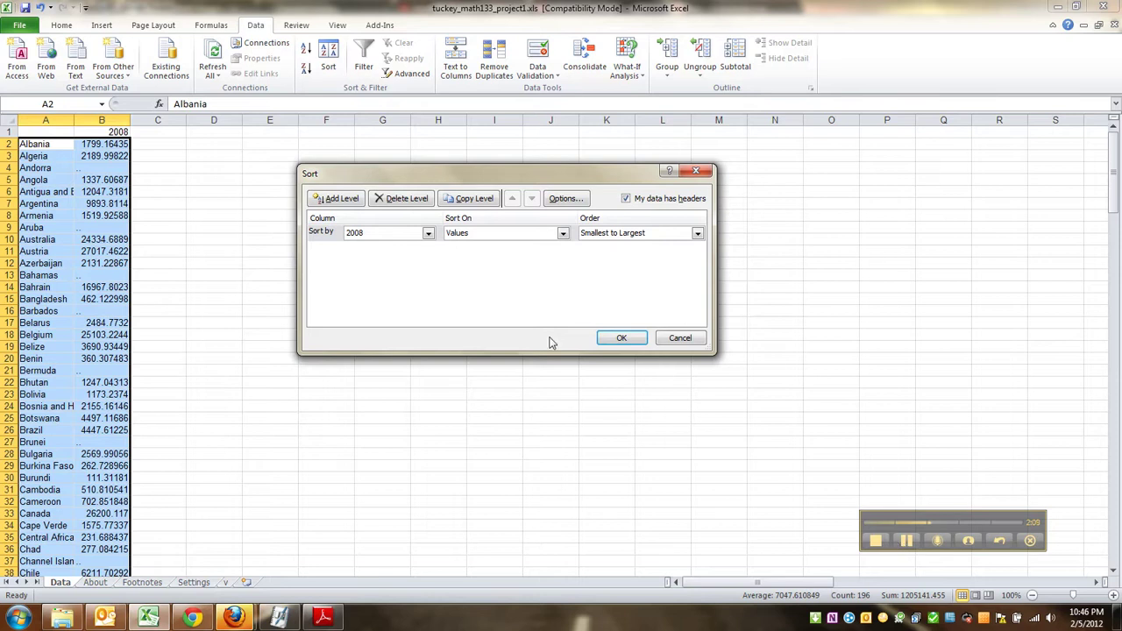
- Apply the smallest-to-largest sort on 2008 GDP and check that countries stay matched to their values
{"action": "left_click", "coordinate": [622, 339]}
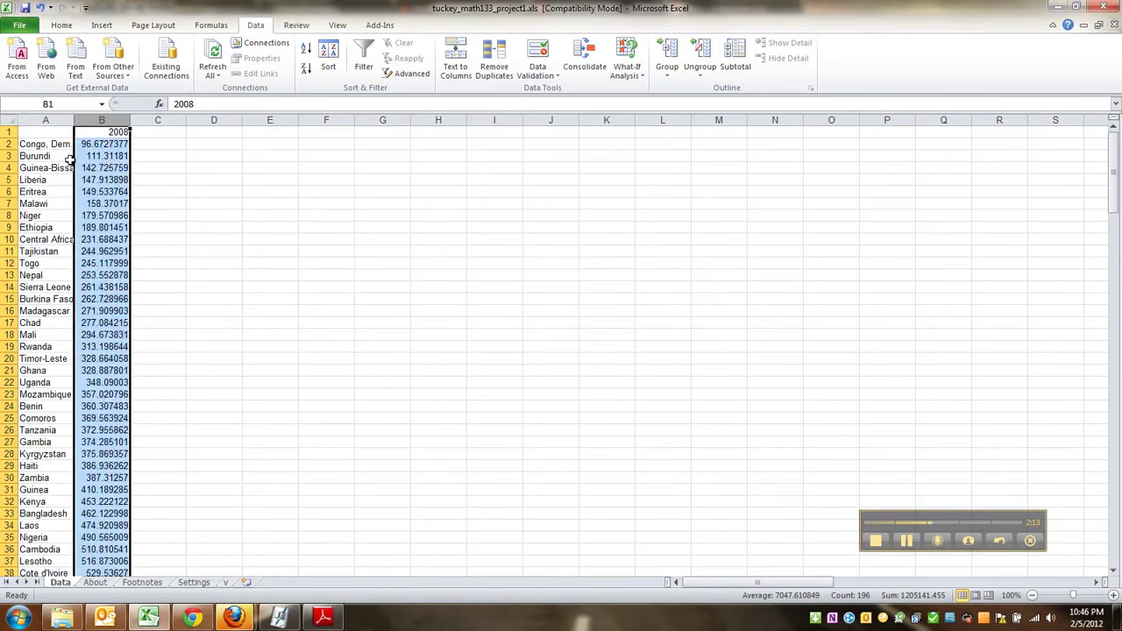
{"action": "left_click", "coordinate": [100, 179]}
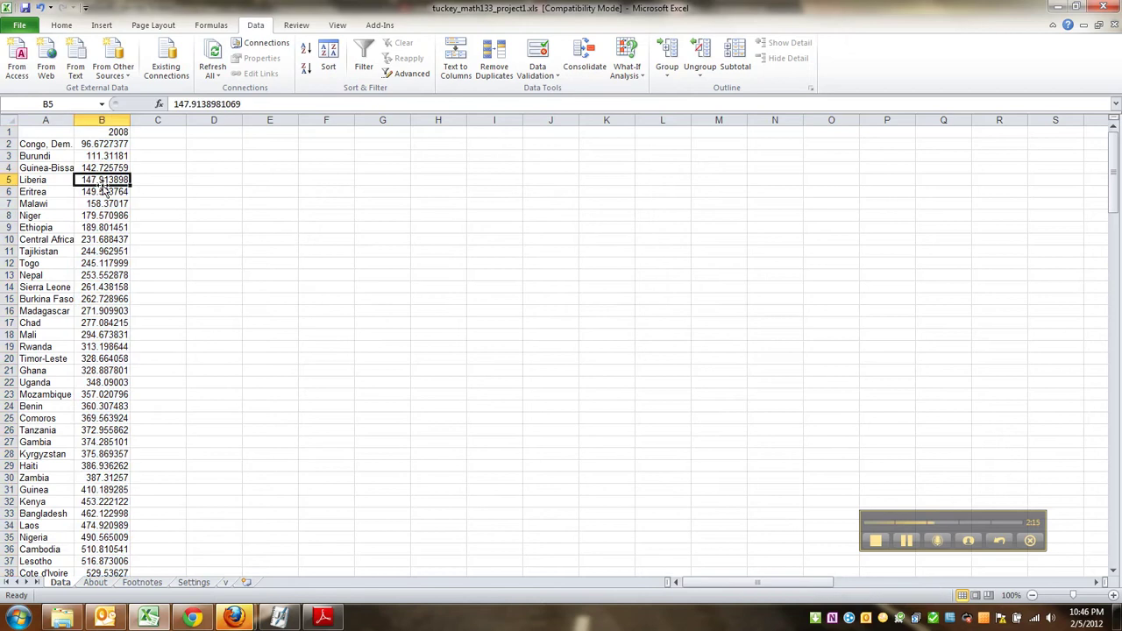
{"action": "left_click", "coordinate": [59, 289]}
{"action": "left_click", "coordinate": [59, 303]}
{"action": "left_click", "coordinate": [55, 285]}
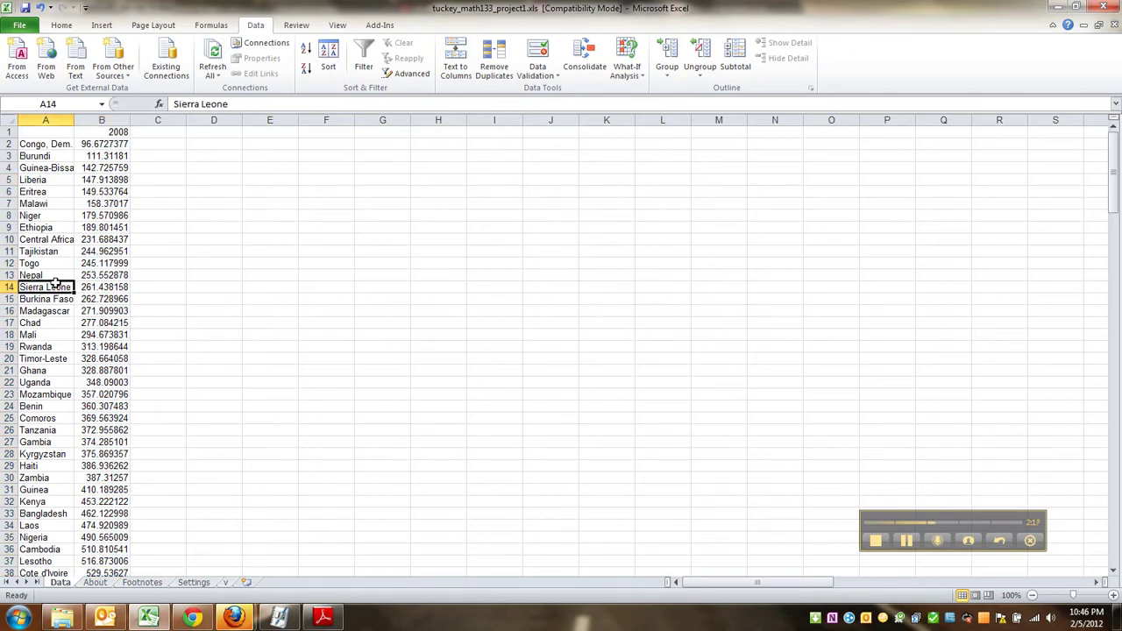
{"action": "left_click", "coordinate": [51, 239]}
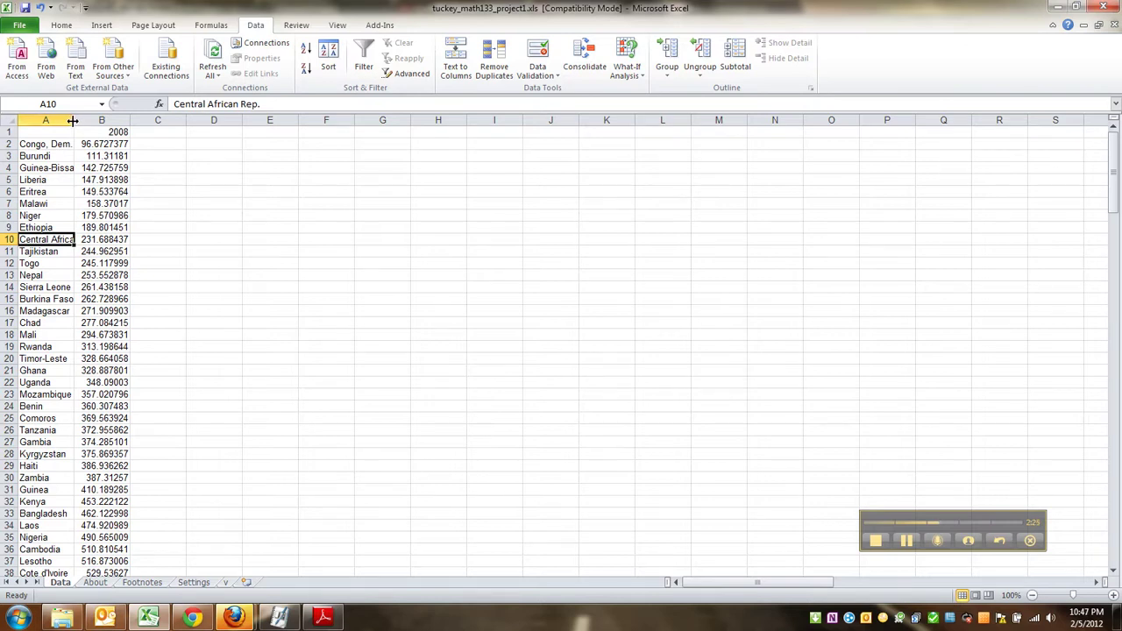
- Autofit columns A and B so full country names and GDP values show
{"action": "double_click", "coordinate": [73, 121]}
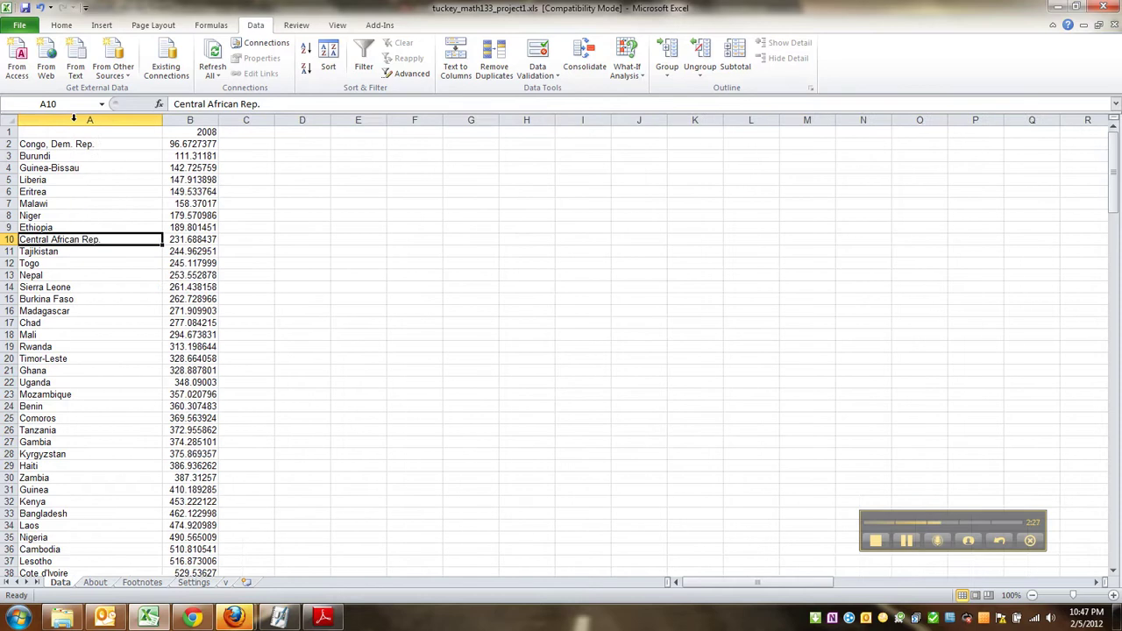
{"action": "scroll", "coordinate": [128, 204], "scroll_direction": "down", "scroll_amount": 20}
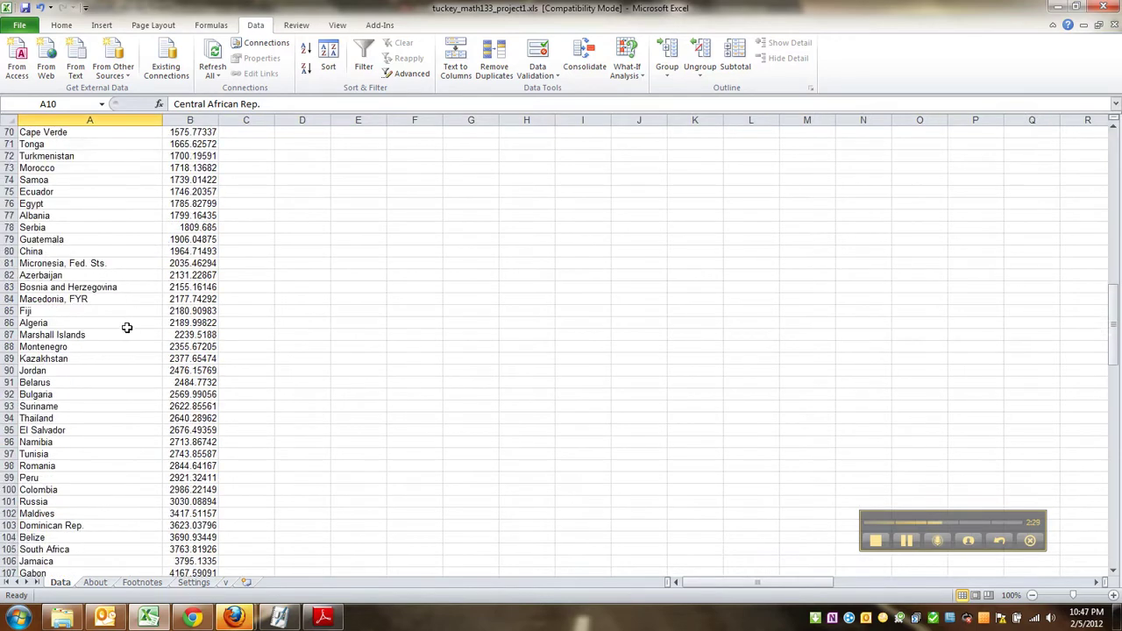
{"action": "left_click", "coordinate": [121, 191]}
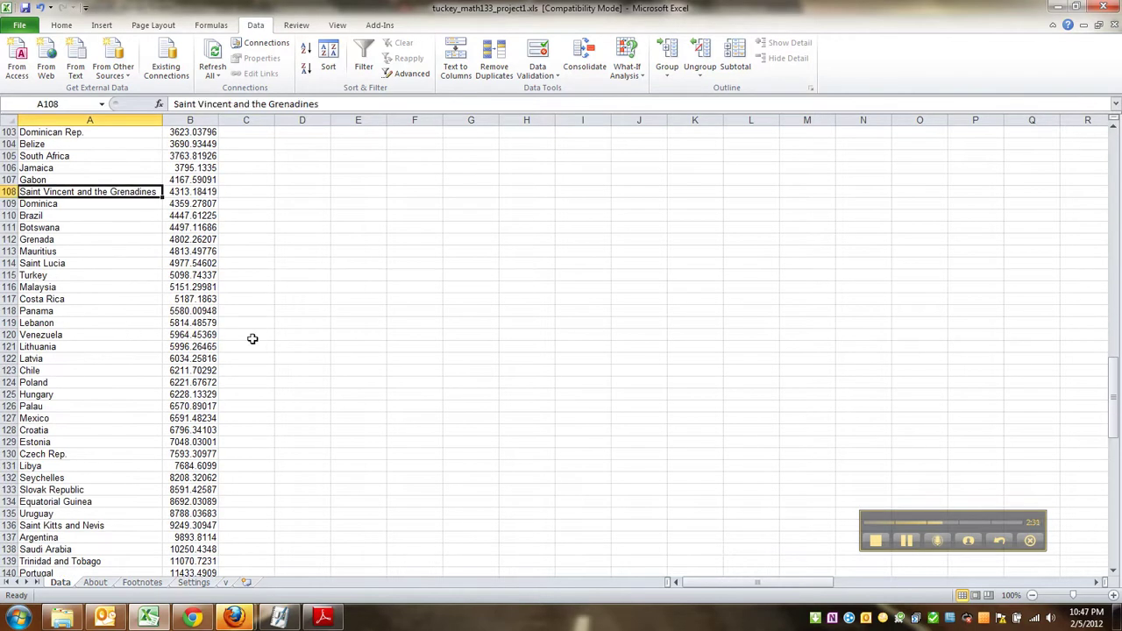
{"action": "scroll", "coordinate": [225, 403], "scroll_direction": "up", "scroll_amount": 20}
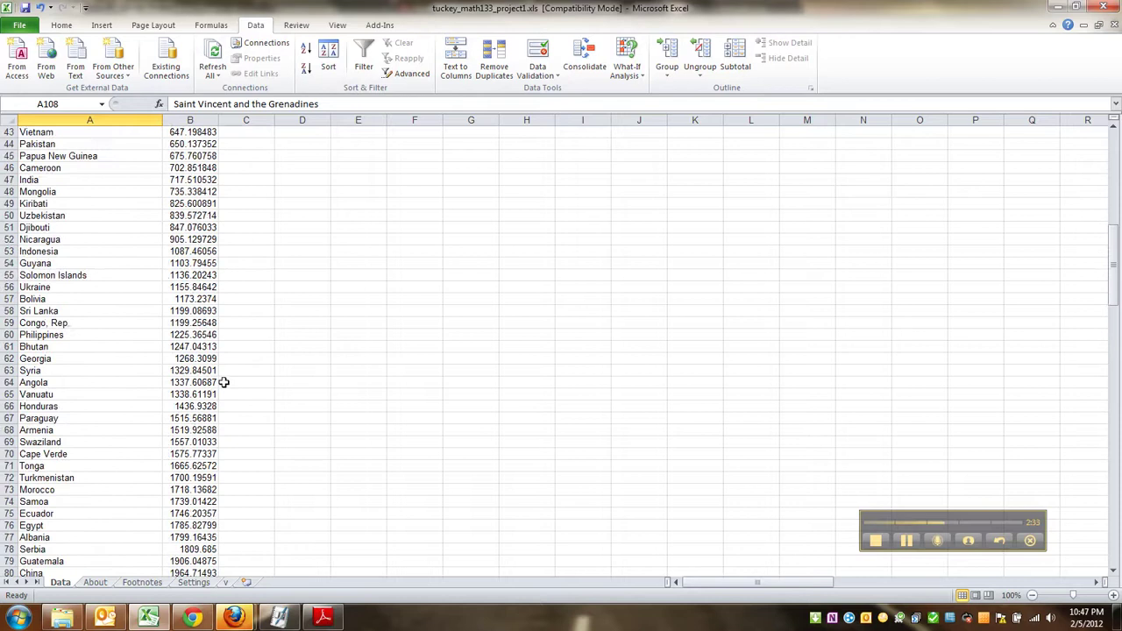
{"action": "double_click", "coordinate": [219, 120]}
- Centre the 2008 header in cell B1
{"action": "left_click", "coordinate": [211, 131]}
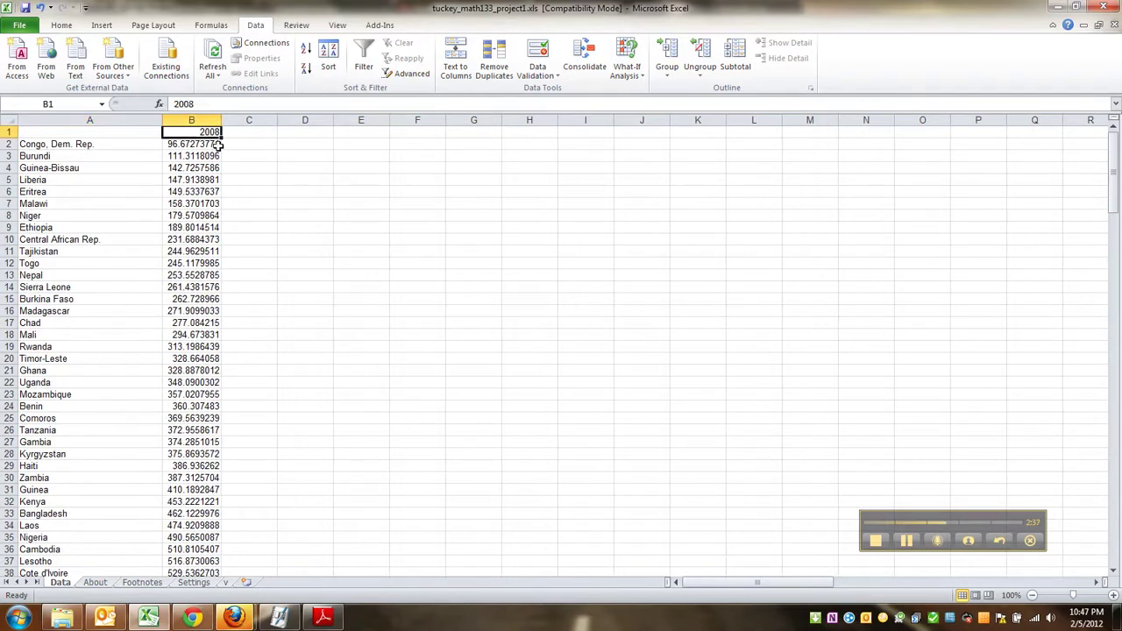
{"action": "left_click", "coordinate": [174, 156]}
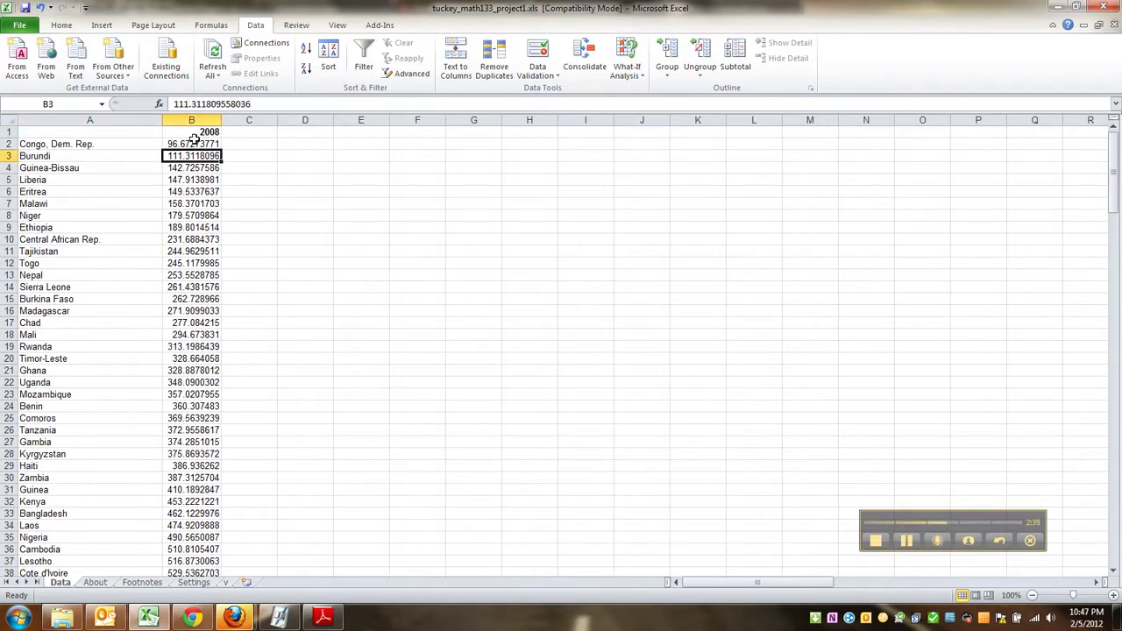
{"action": "left_click", "coordinate": [192, 132]}
{"action": "left_click", "coordinate": [61, 25]}
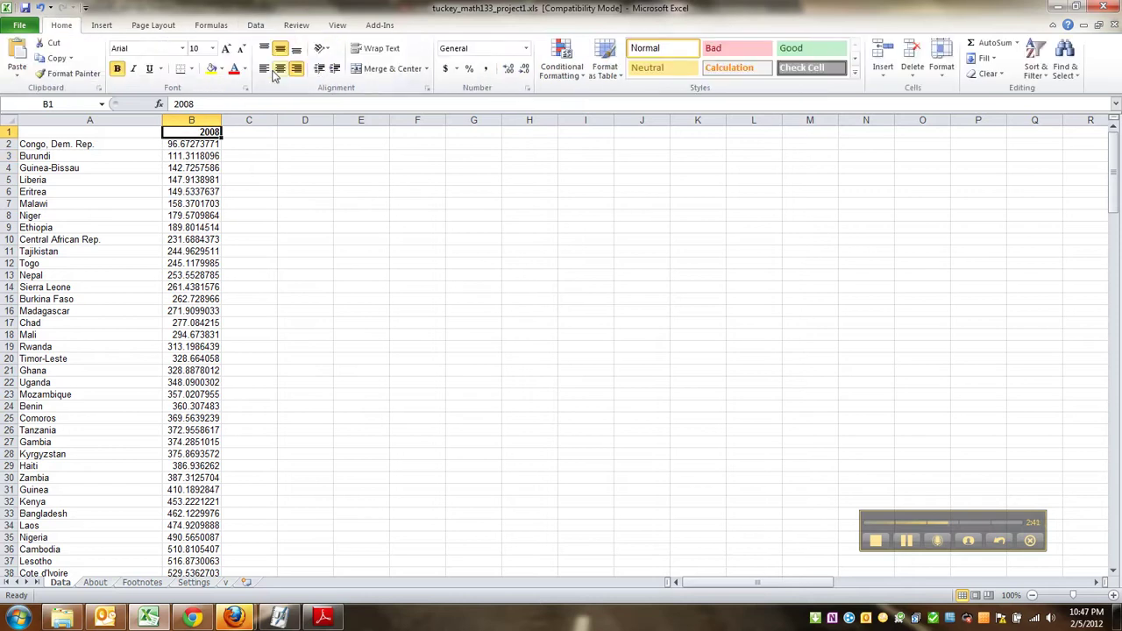
{"action": "left_click", "coordinate": [280, 68]}
{"action": "left_click", "coordinate": [149, 201]}
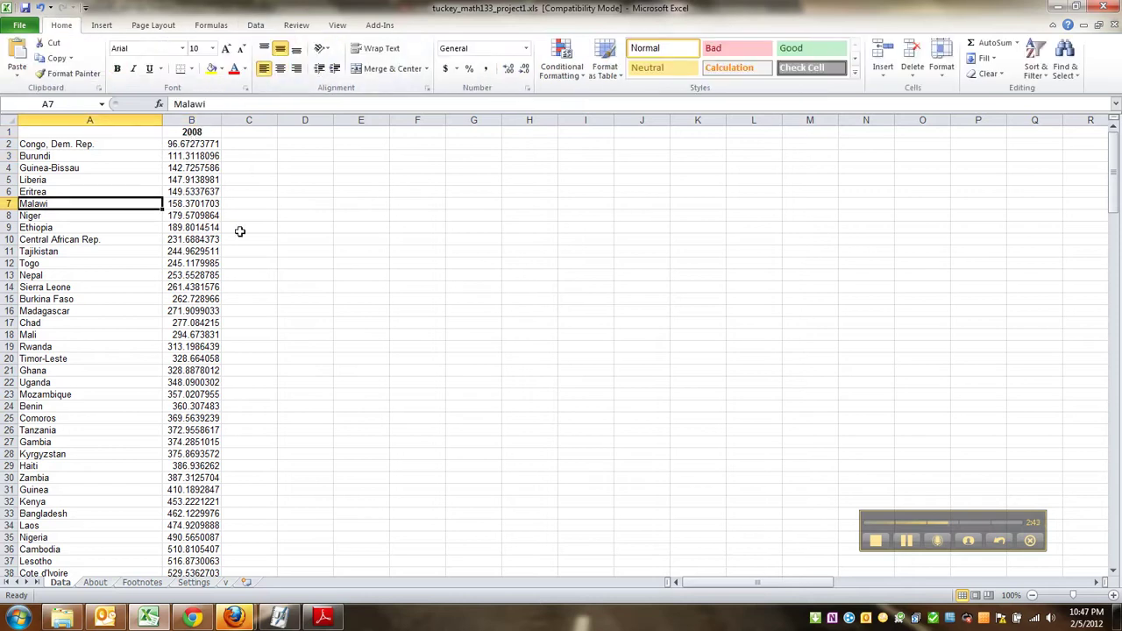
{"action": "left_click", "coordinate": [281, 286]}
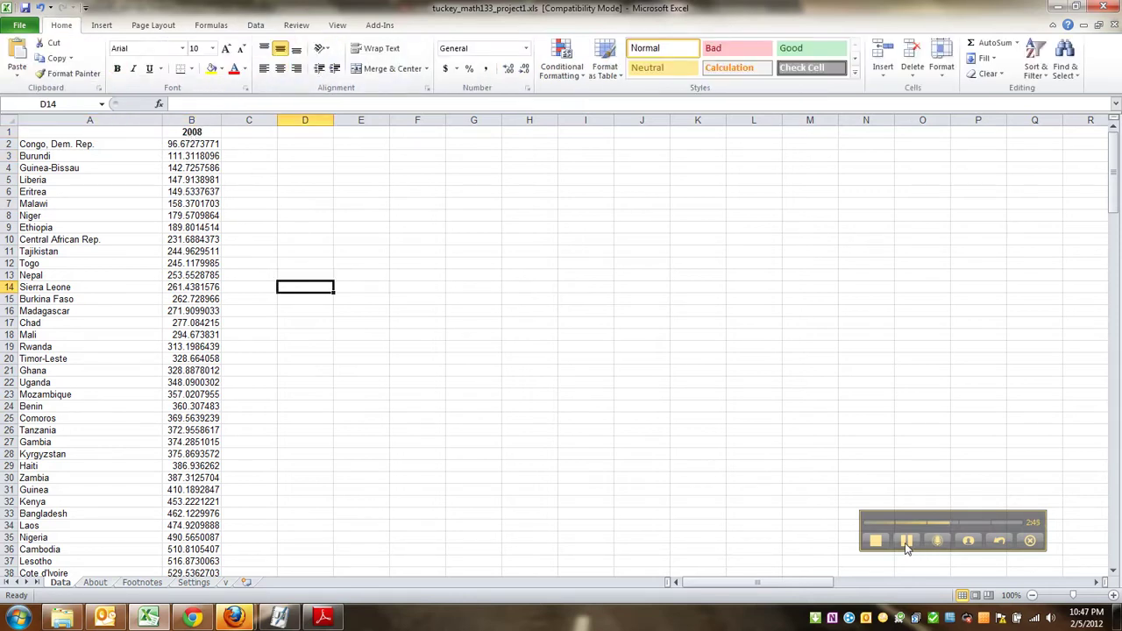
{"action": "left_click", "coordinate": [323, 618]}
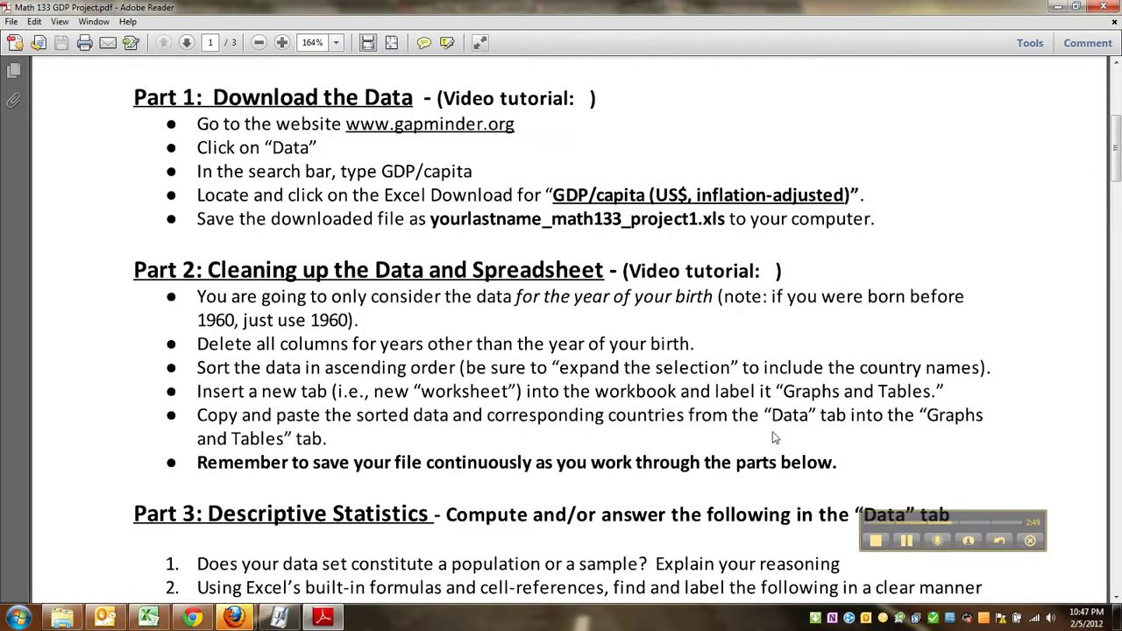
- Read Part 2 of the Math 133 GDP Project PDF, then return to the sorted workbook
{"action": "left_click", "coordinate": [905, 543]}
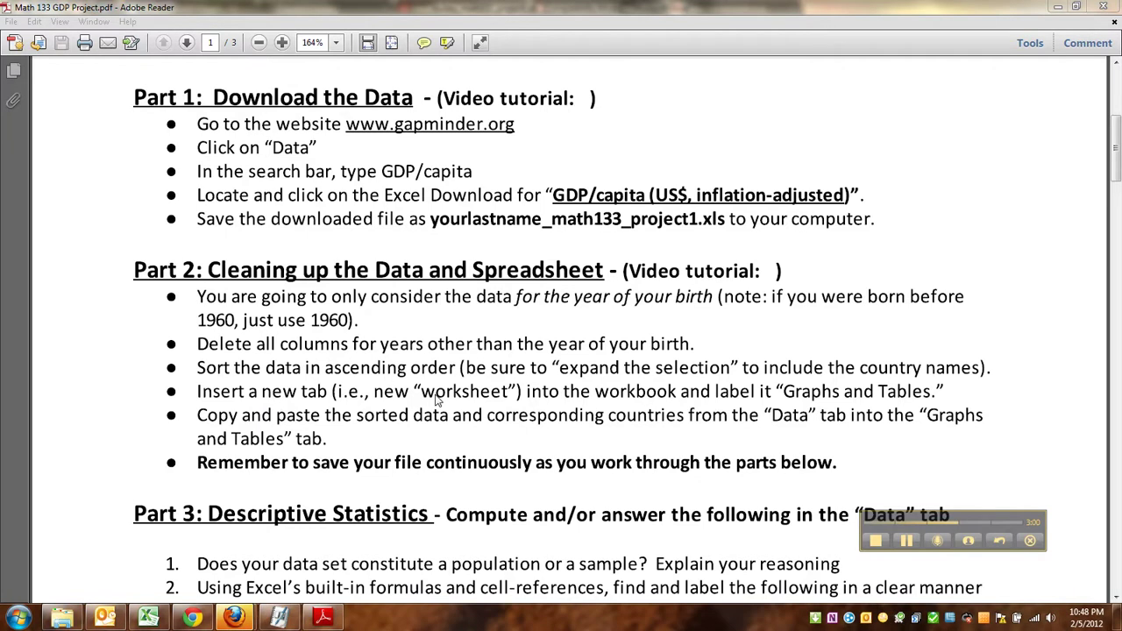
{"action": "left_click", "coordinate": [154, 615]}
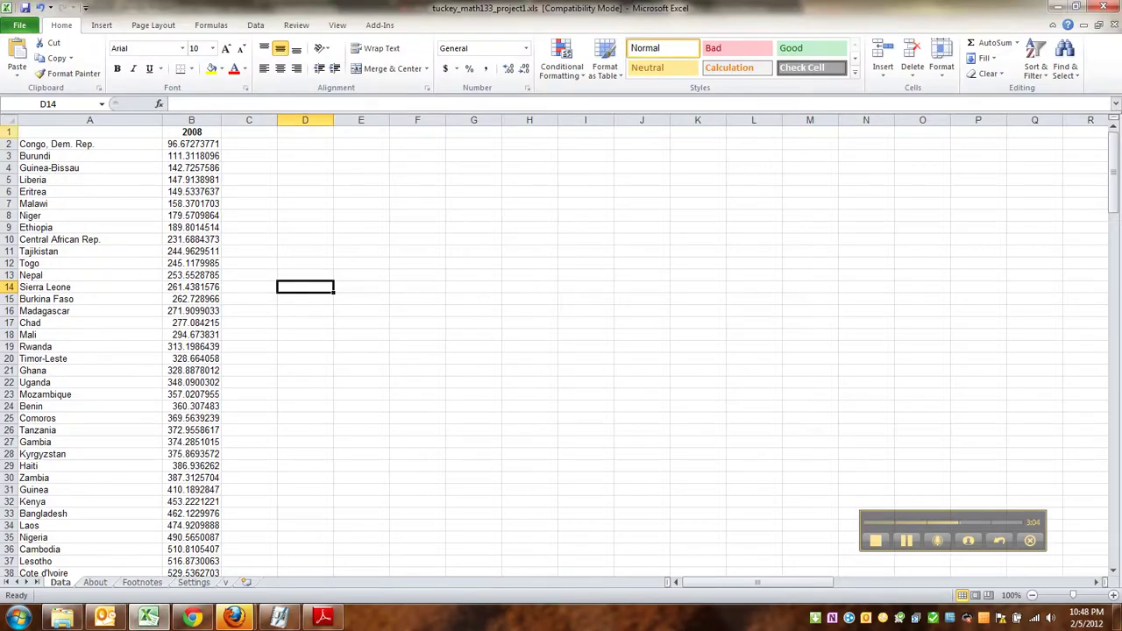
- Look over the About, Footnotes, Settings and v sheets, then insert a new blank worksheet
{"action": "left_click", "coordinate": [103, 585]}
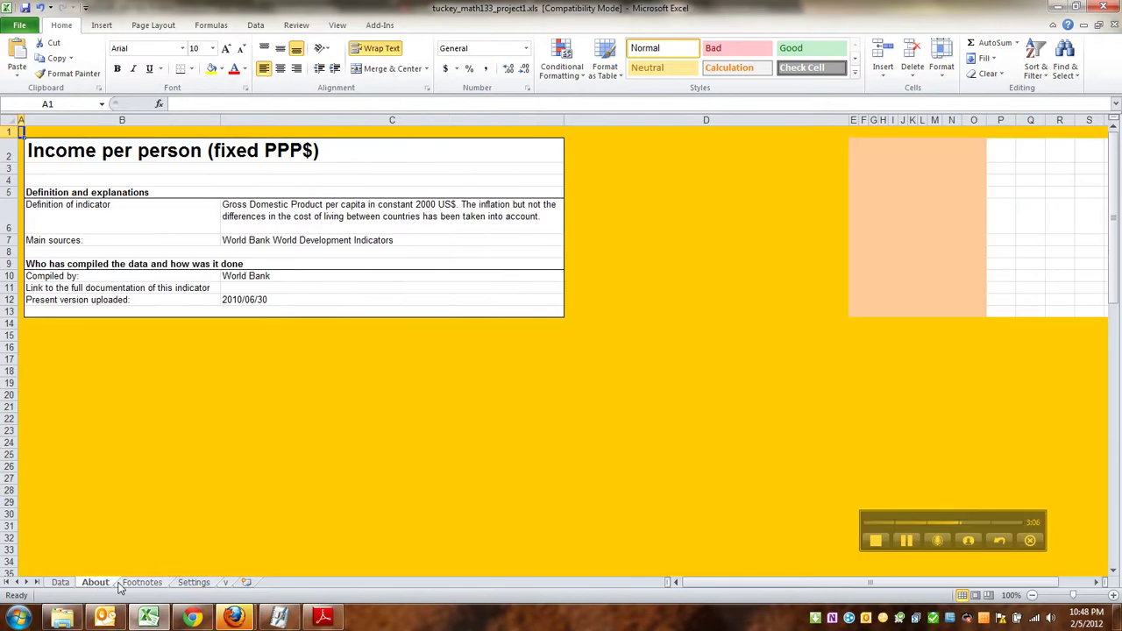
{"action": "left_click", "coordinate": [125, 585]}
{"action": "left_click", "coordinate": [203, 585]}
{"action": "left_click", "coordinate": [229, 585]}
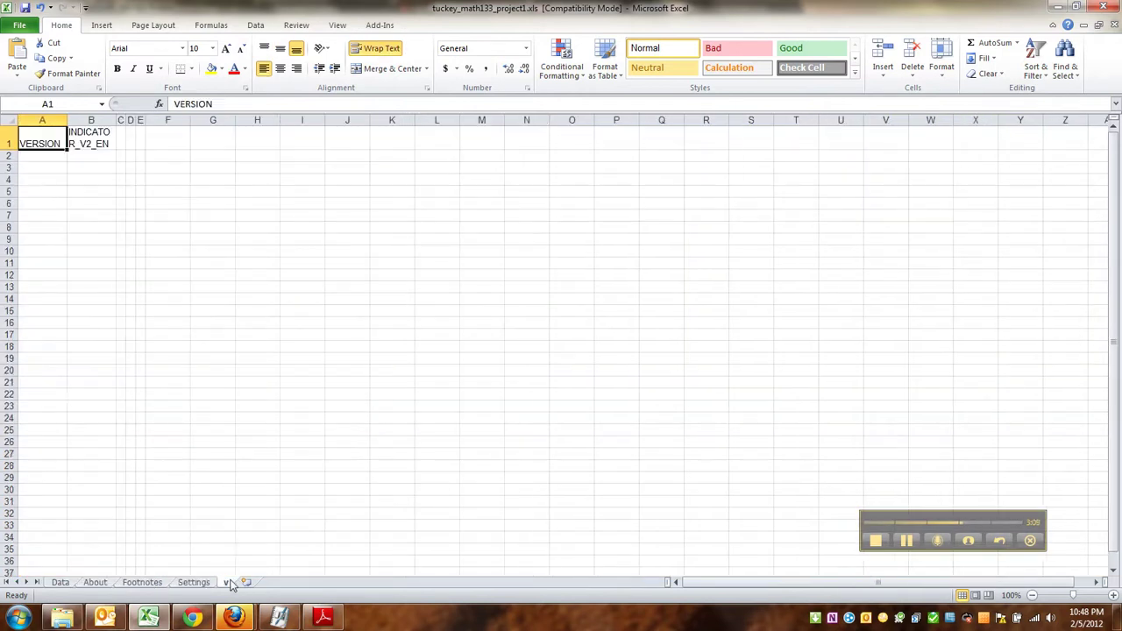
{"action": "left_click", "coordinate": [59, 584]}
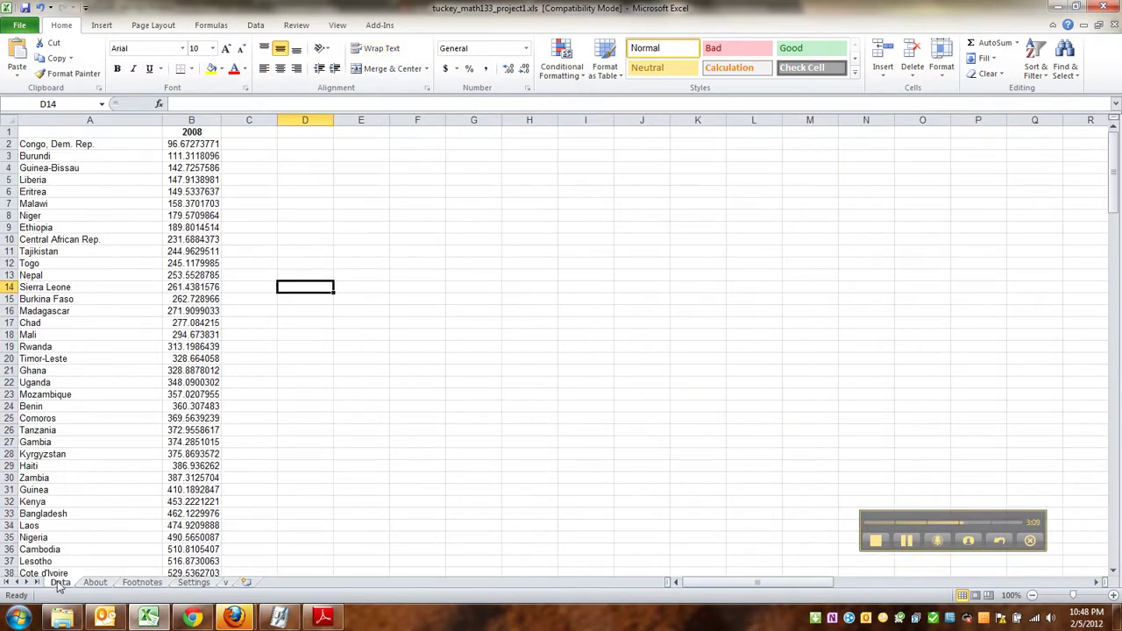
{"action": "left_click", "coordinate": [246, 583]}
- Rename the new Sheet1 to 'Graphs and Tables'
{"action": "left_click", "coordinate": [68, 586]}
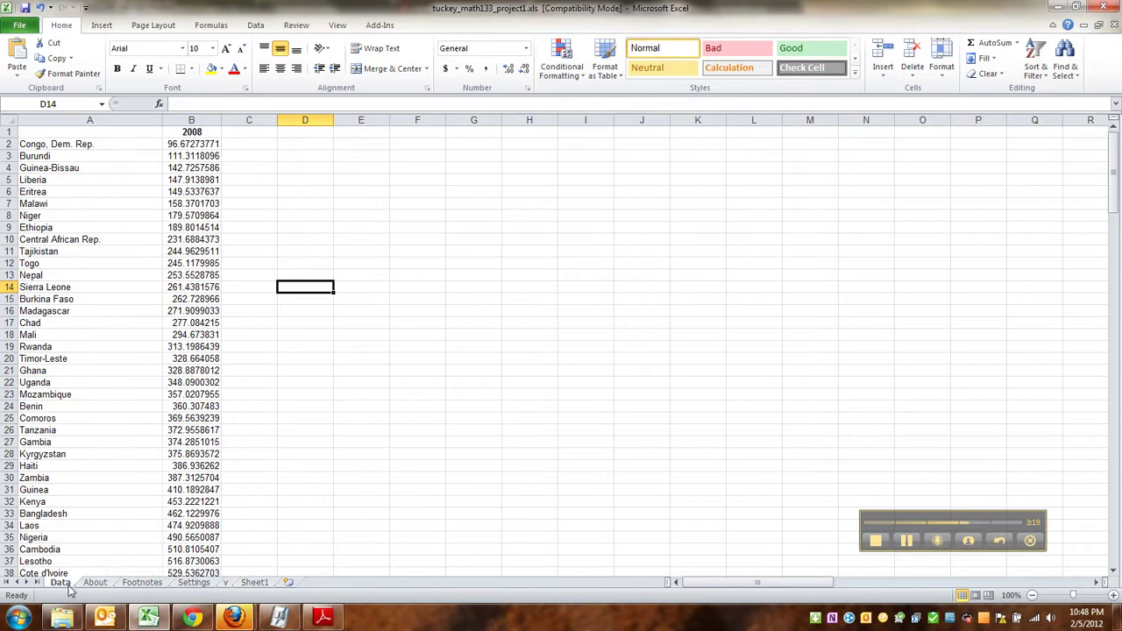
{"action": "right_click", "coordinate": [69, 588]}
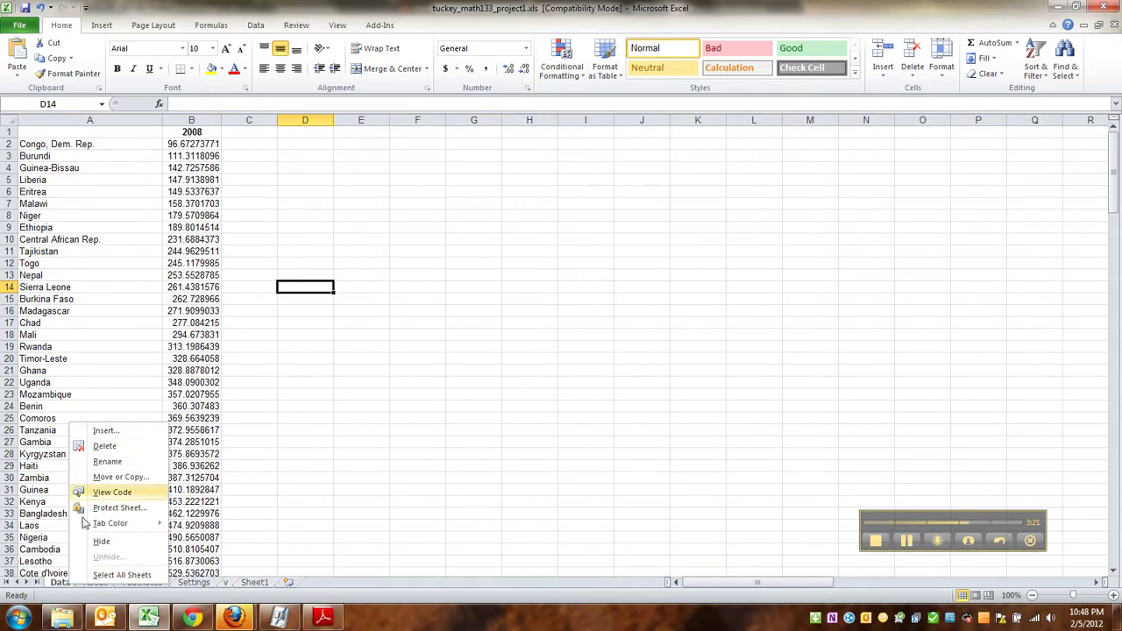
{"action": "left_click", "coordinate": [54, 585]}
{"action": "right_click", "coordinate": [54, 586]}
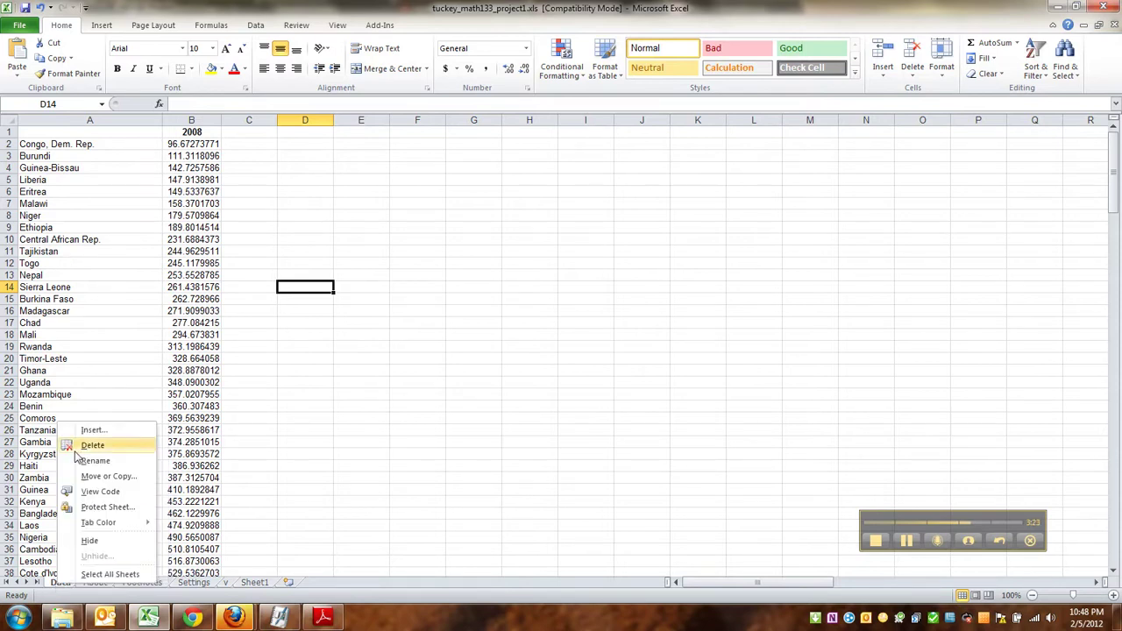
{"action": "left_click", "coordinate": [255, 584]}
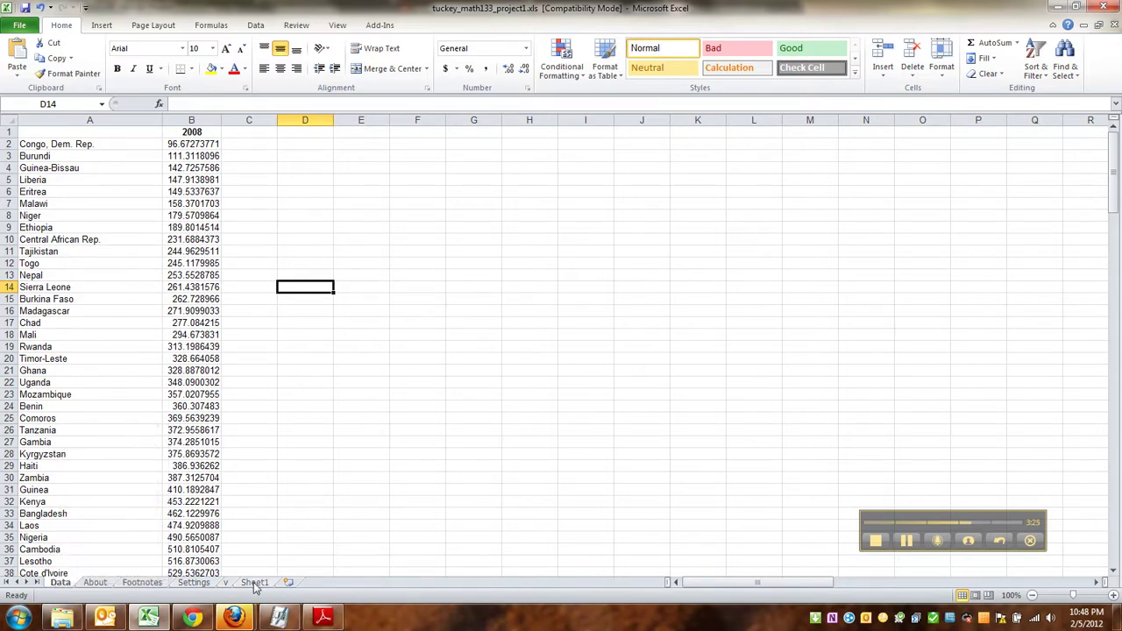
{"action": "double_click", "coordinate": [257, 584]}
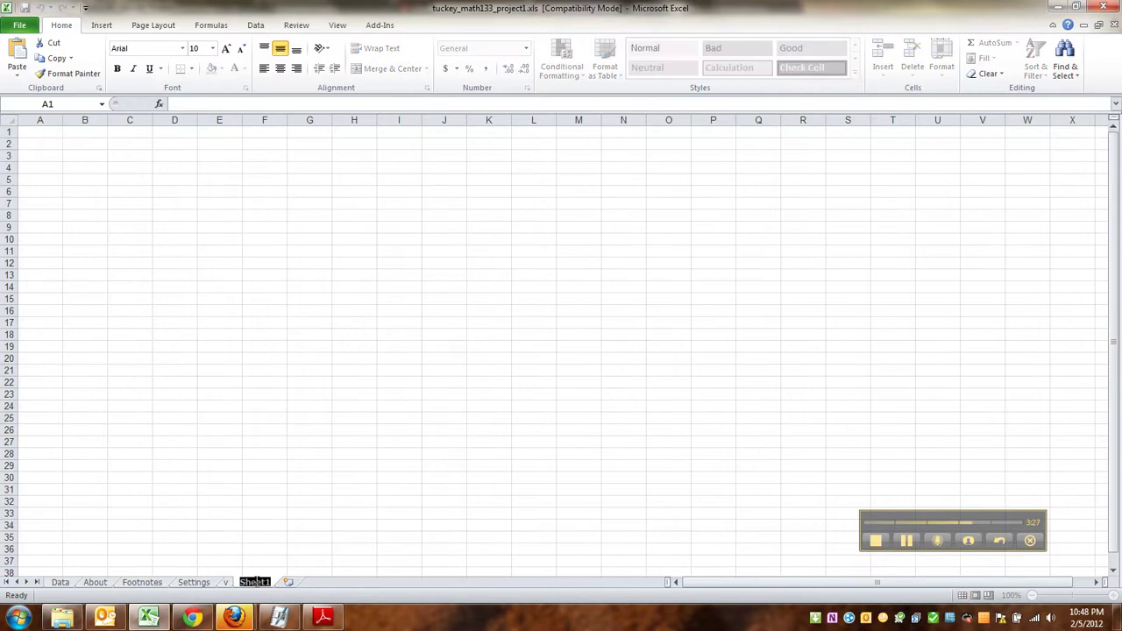
{"action": "type", "text": "Graphs and Tables"}
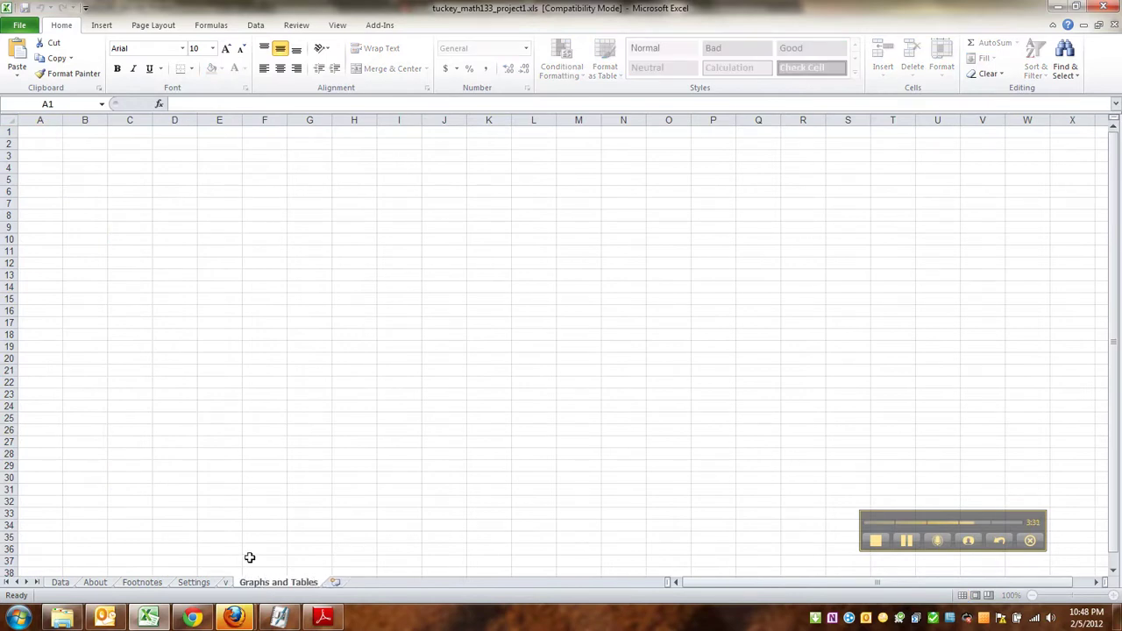
{"action": "left_click", "coordinate": [251, 551]}
- Move the Graphs and Tables tab to sit directly after the Data sheet
{"action": "left_click_drag", "start_coordinate": [268, 585], "coordinate": [95, 585]}
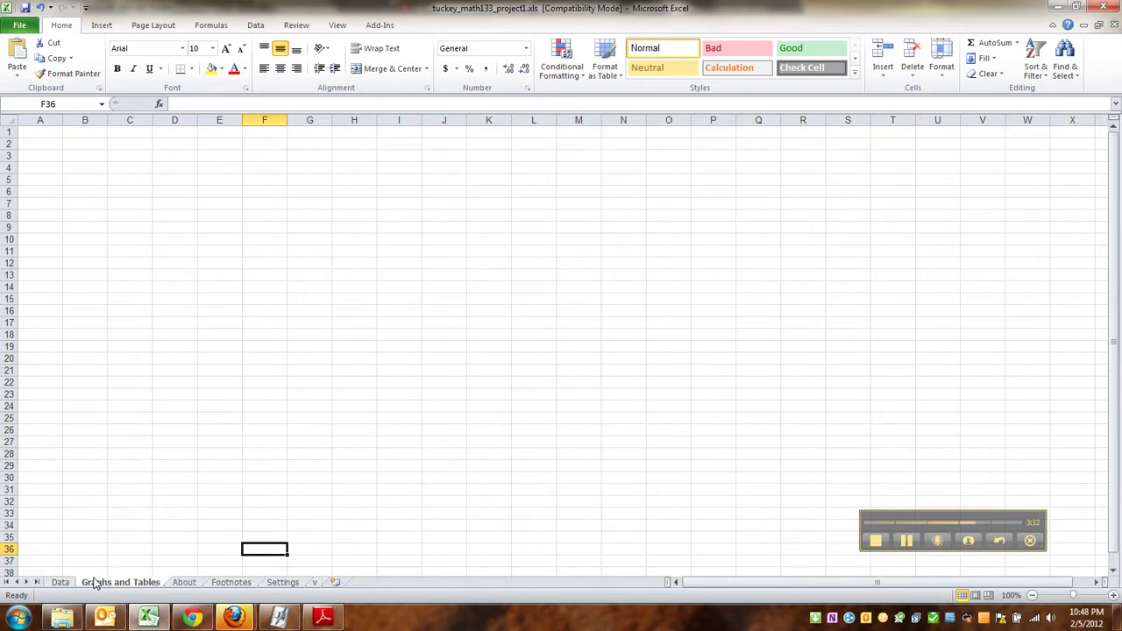
{"action": "left_click", "coordinate": [72, 584]}
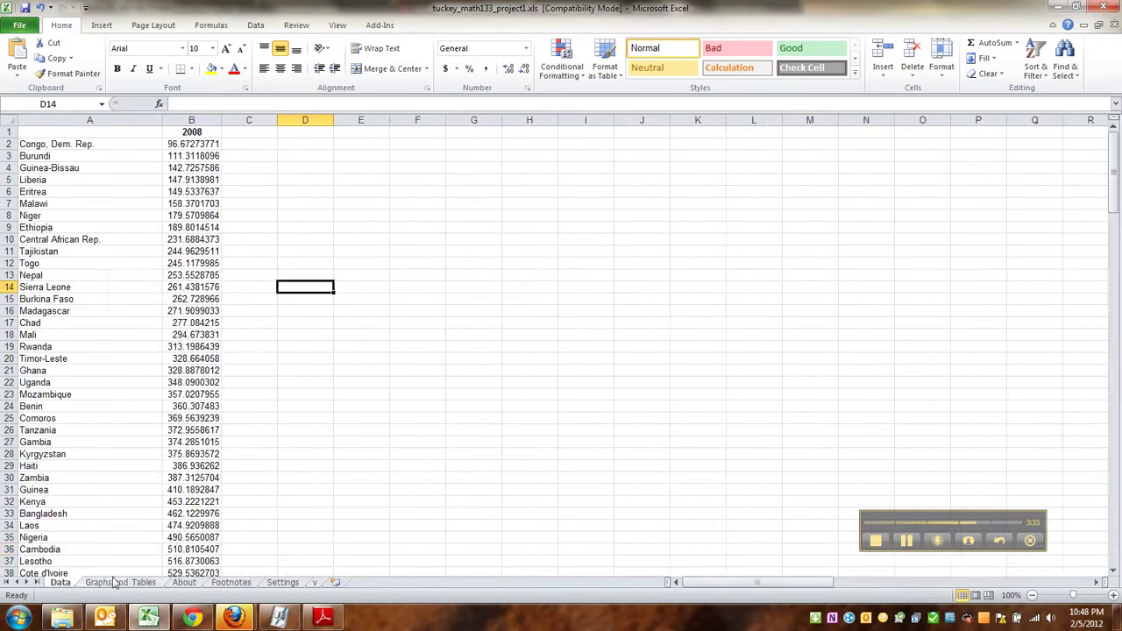
{"action": "left_click", "coordinate": [118, 586]}
{"action": "left_click", "coordinate": [184, 582]}
{"action": "left_click", "coordinate": [230, 582]}
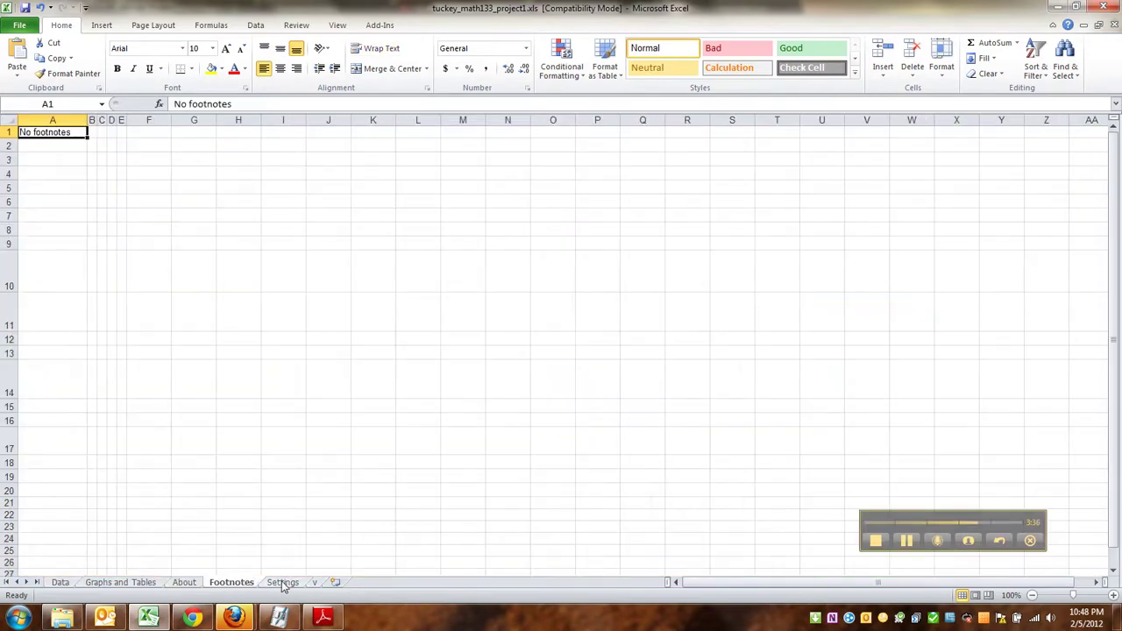
{"action": "left_click", "coordinate": [283, 582]}
{"action": "left_click", "coordinate": [231, 582]}
{"action": "left_click", "coordinate": [179, 582]}
{"action": "left_click", "coordinate": [147, 582]}
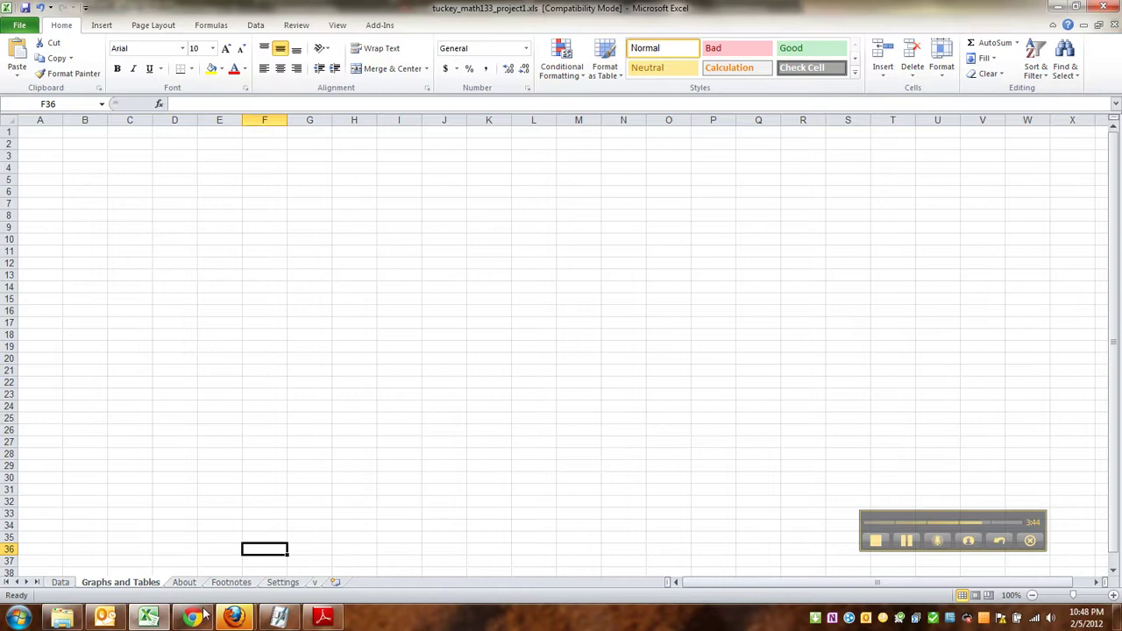
{"action": "left_click", "coordinate": [323, 618]}
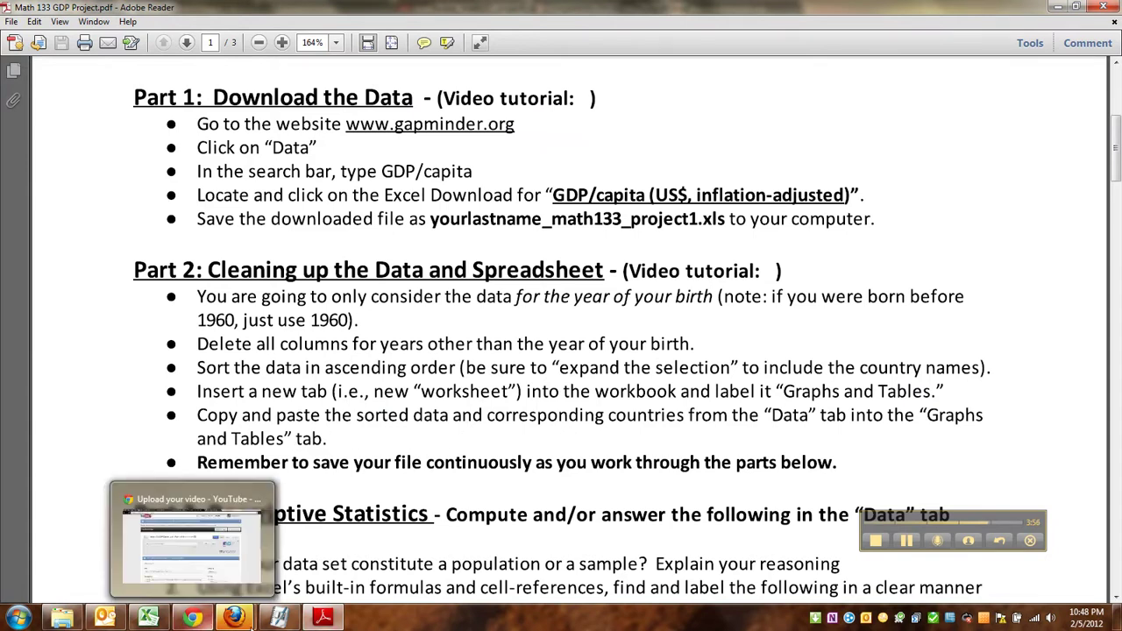
{"action": "left_click", "coordinate": [151, 619]}
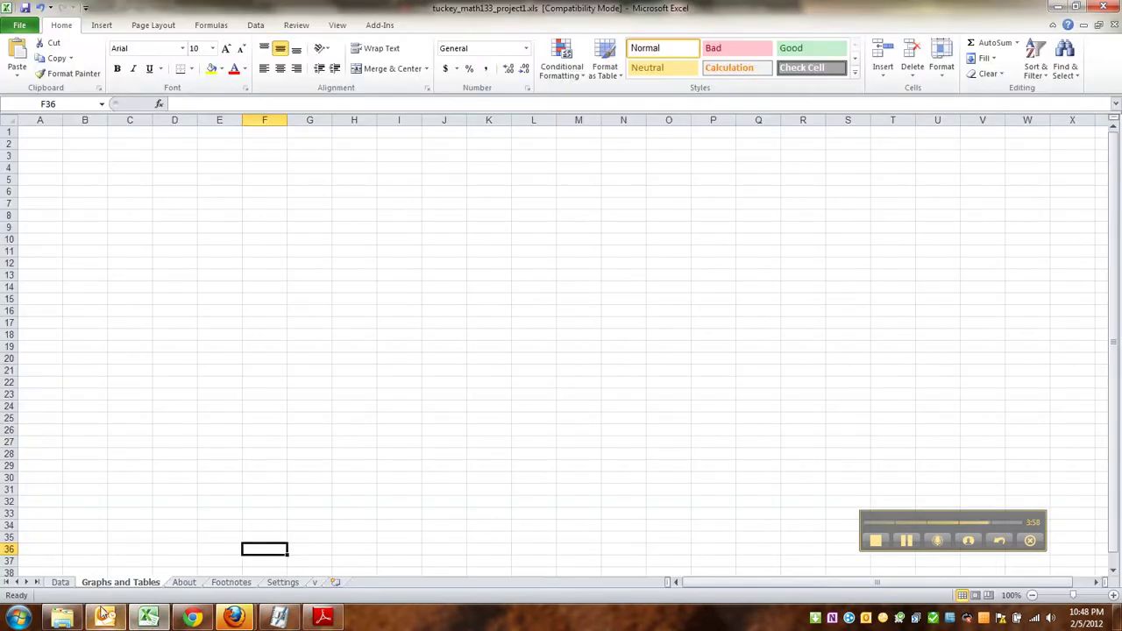
- Copy columns A:B from Data and paste them at A1 of Graphs and Tables
{"action": "left_click", "coordinate": [66, 583]}
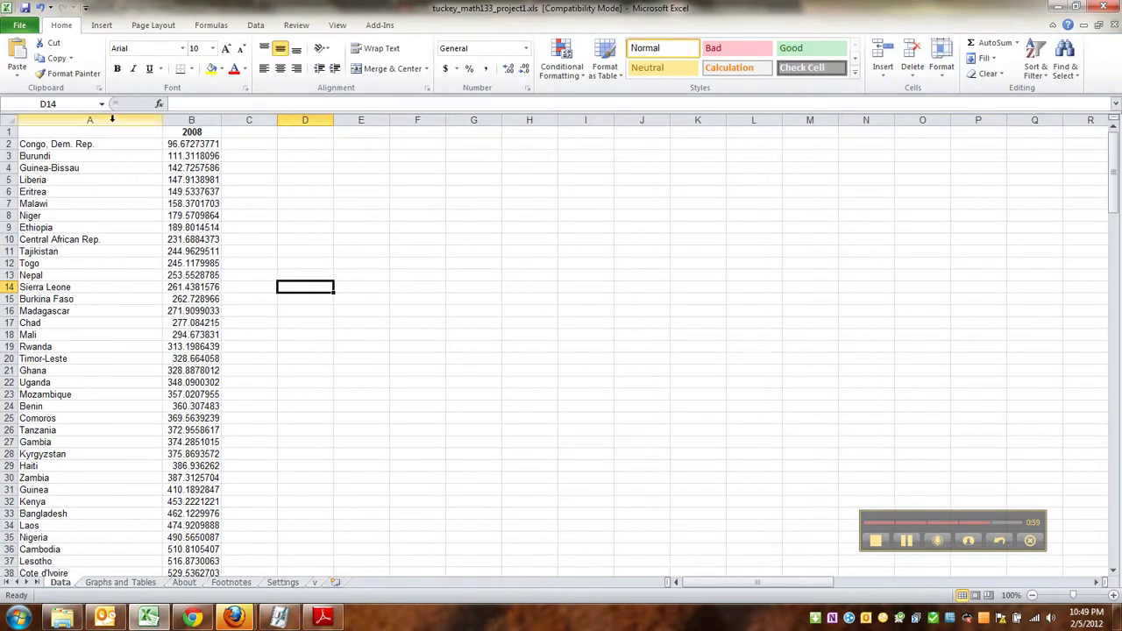
{"action": "left_click_drag", "start_coordinate": [113, 120], "coordinate": [194, 122]}
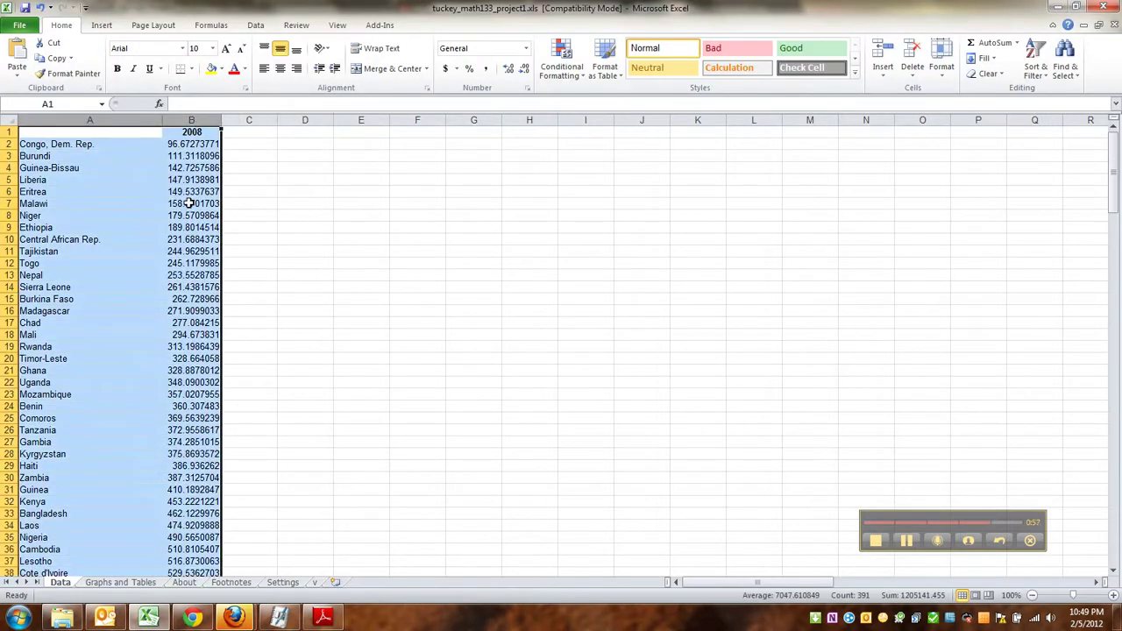
{"action": "left_click", "coordinate": [55, 58]}
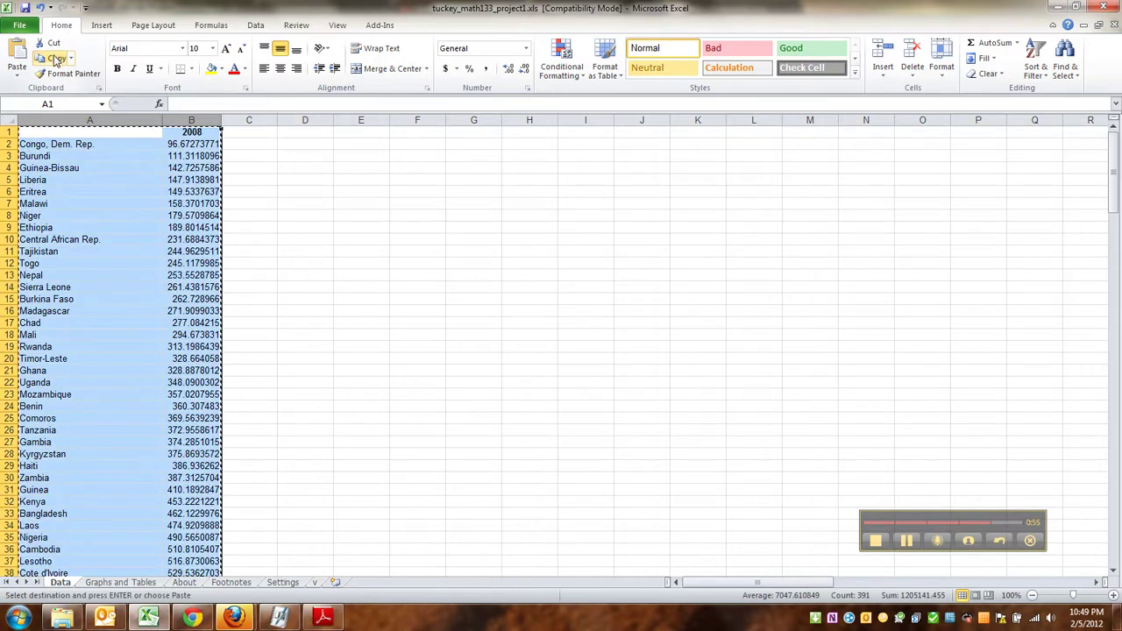
{"action": "left_click", "coordinate": [119, 583]}
{"action": "left_click", "coordinate": [35, 131]}
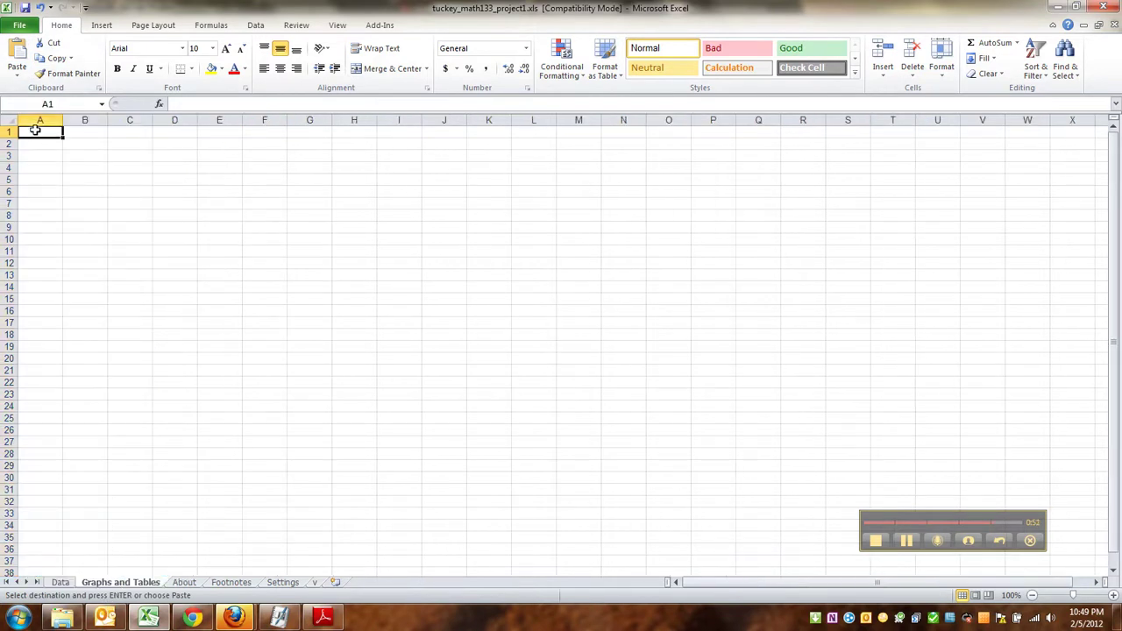
{"action": "left_click", "coordinate": [17, 63]}
{"action": "left_click", "coordinate": [189, 253]}
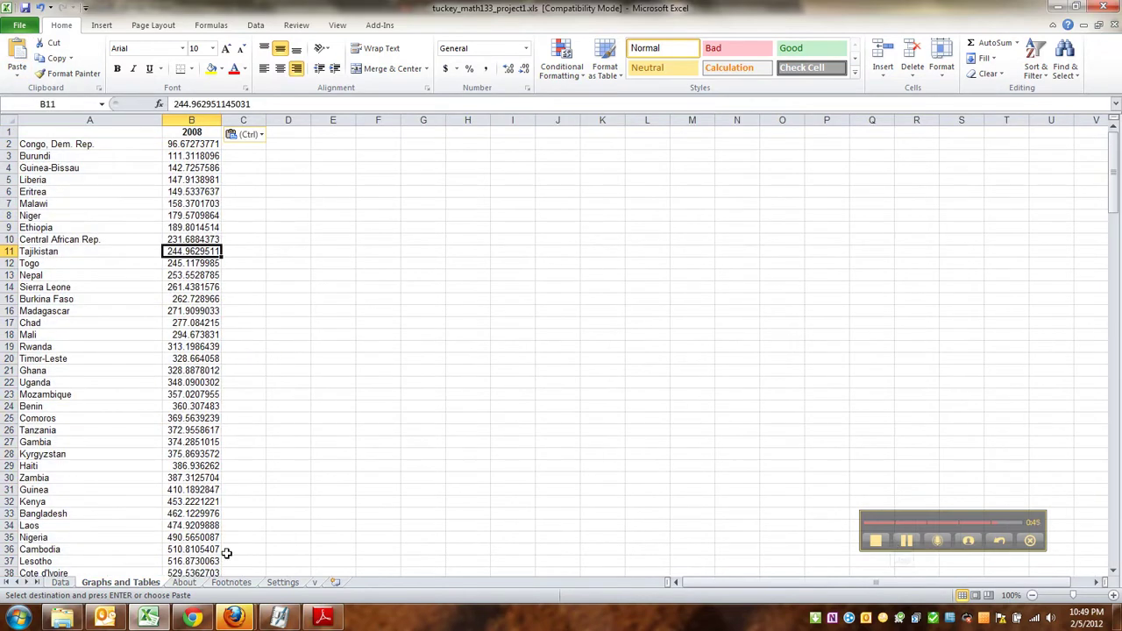
- Save the workbook from the File menu
{"action": "left_click", "coordinate": [25, 8]}
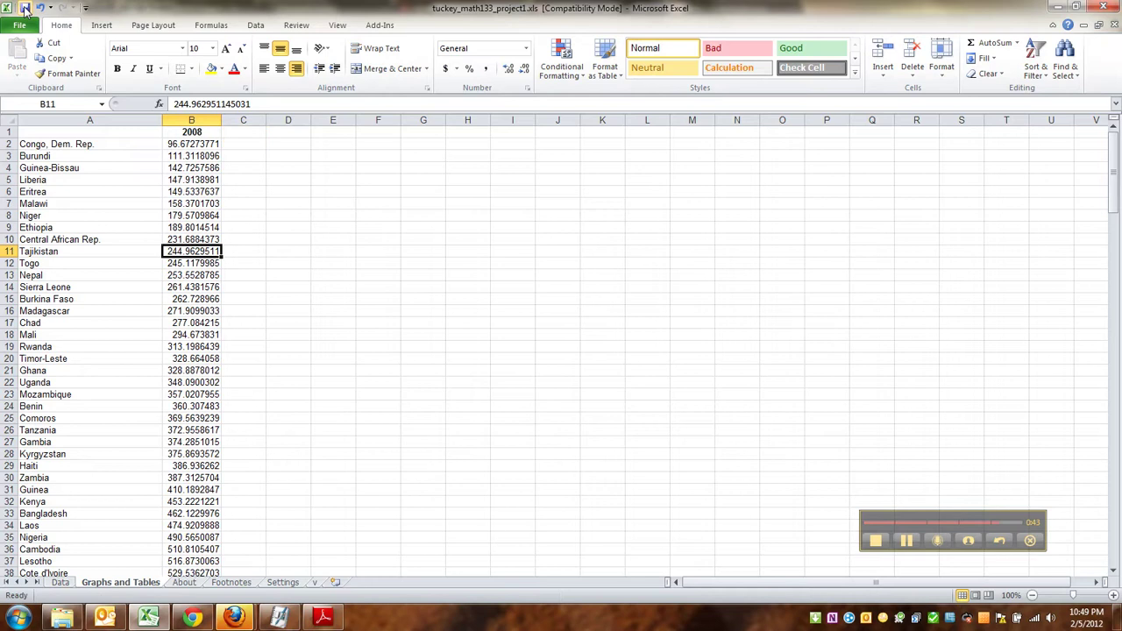
{"action": "left_click", "coordinate": [23, 26]}
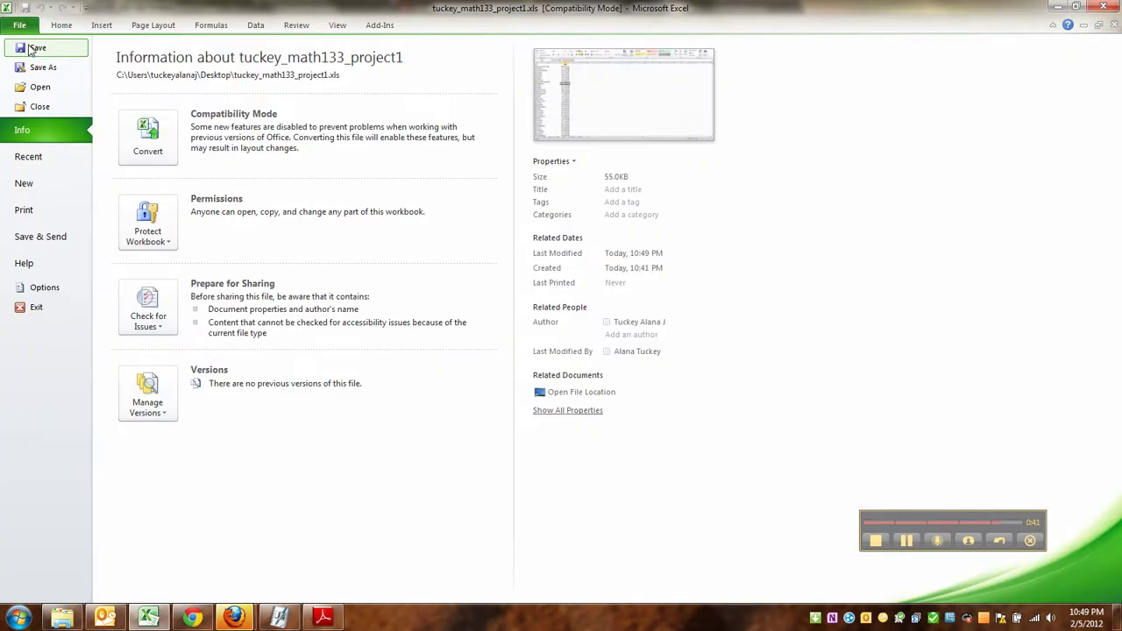
{"action": "left_click", "coordinate": [37, 49]}
{"action": "left_click", "coordinate": [279, 252]}
{"action": "scroll", "coordinate": [250, 260], "scroll_direction": "down", "scroll_amount": 1}
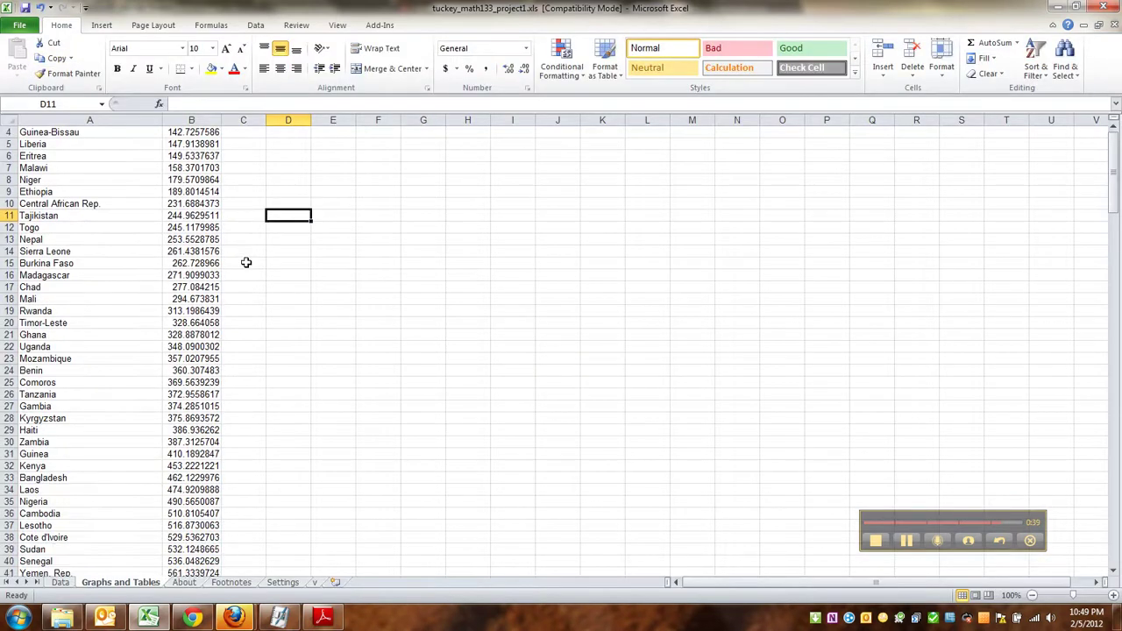
{"action": "scroll", "coordinate": [244, 280], "scroll_direction": "up", "scroll_amount": 1}
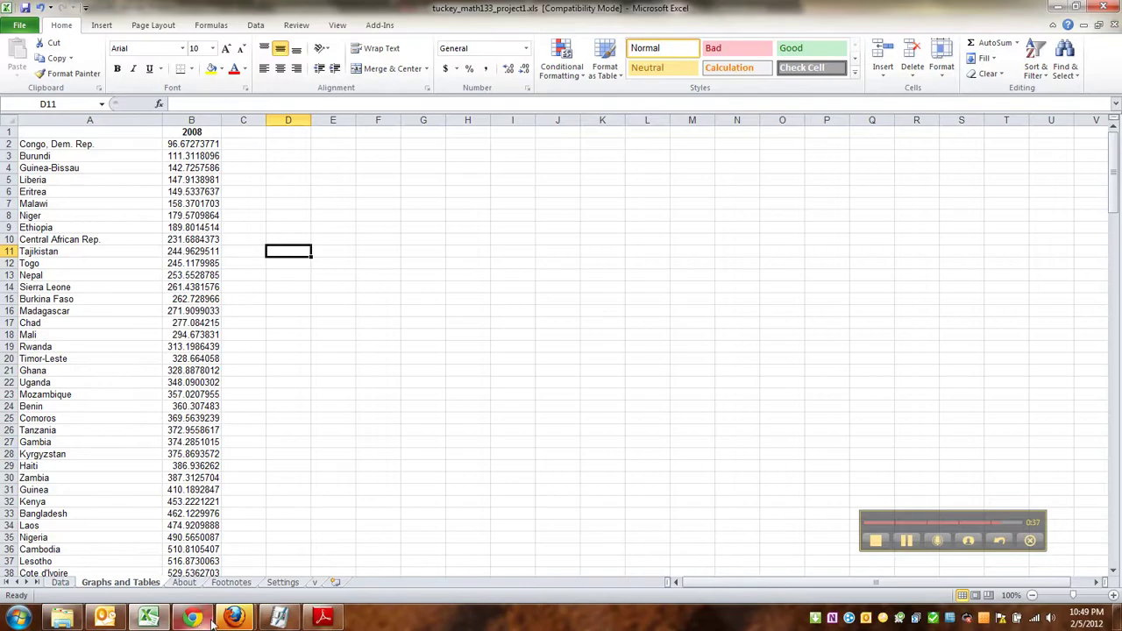
- Return to the project instructions PDF and scroll to the Part 2 steps and Part 3 Descriptive Statistics tasks
{"action": "left_click", "coordinate": [323, 618]}
{"action": "scroll", "coordinate": [399, 435], "scroll_direction": "down", "scroll_amount": 3}
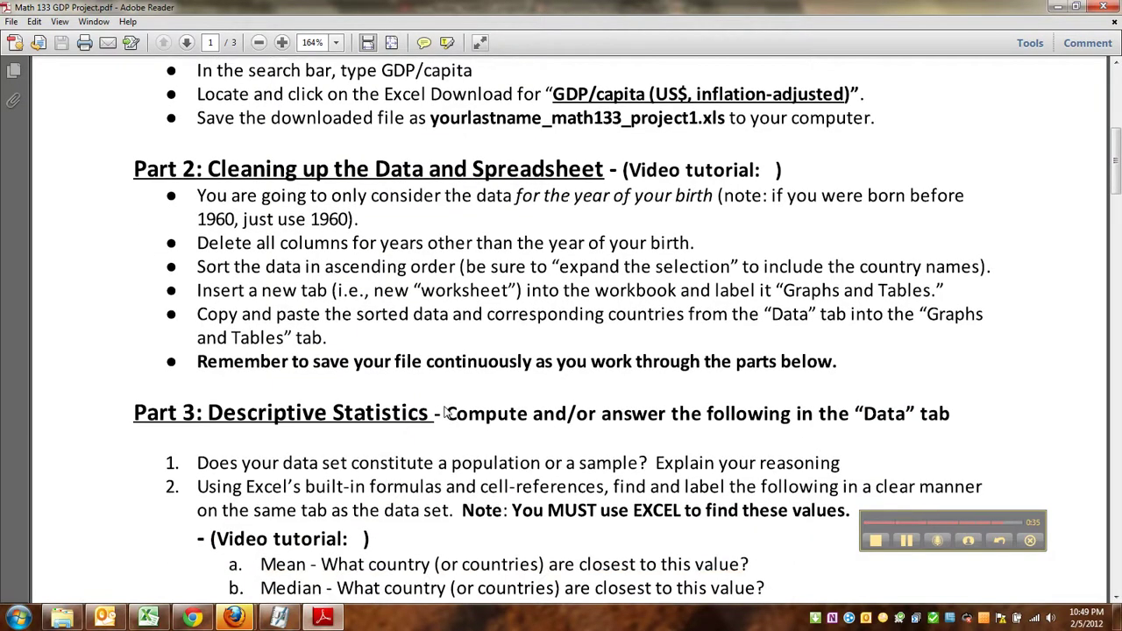
{"action": "scroll", "coordinate": [447, 412], "scroll_direction": "down", "scroll_amount": 3}
{"action": "scroll", "coordinate": [537, 345], "scroll_direction": "up", "scroll_amount": 2}
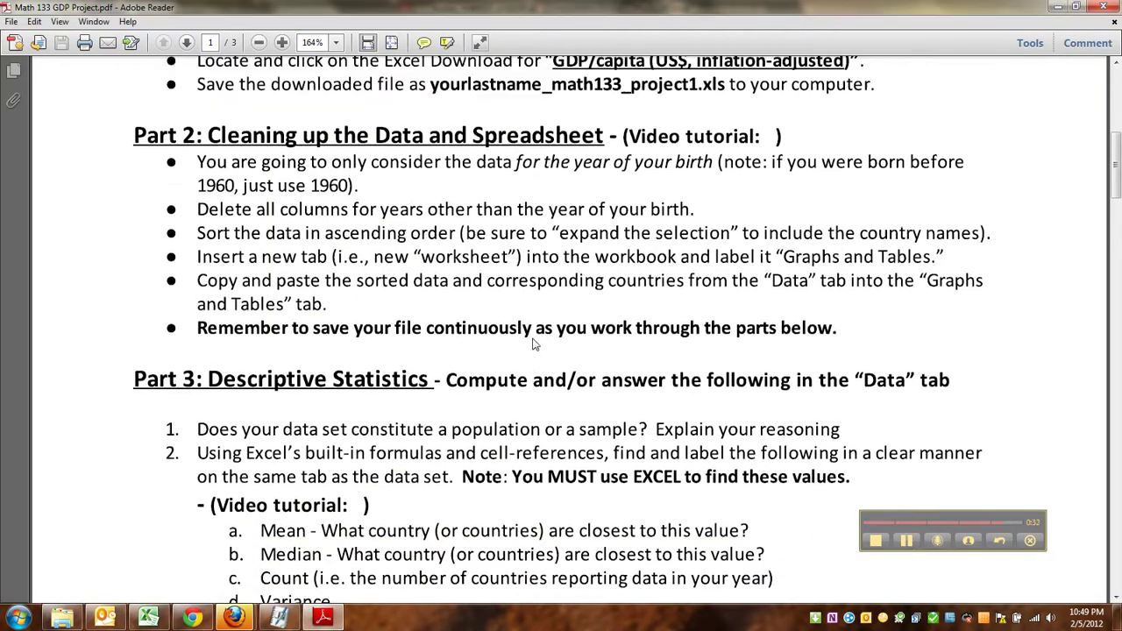
{"action": "scroll", "coordinate": [187, 273], "scroll_direction": "down", "scroll_amount": 2}
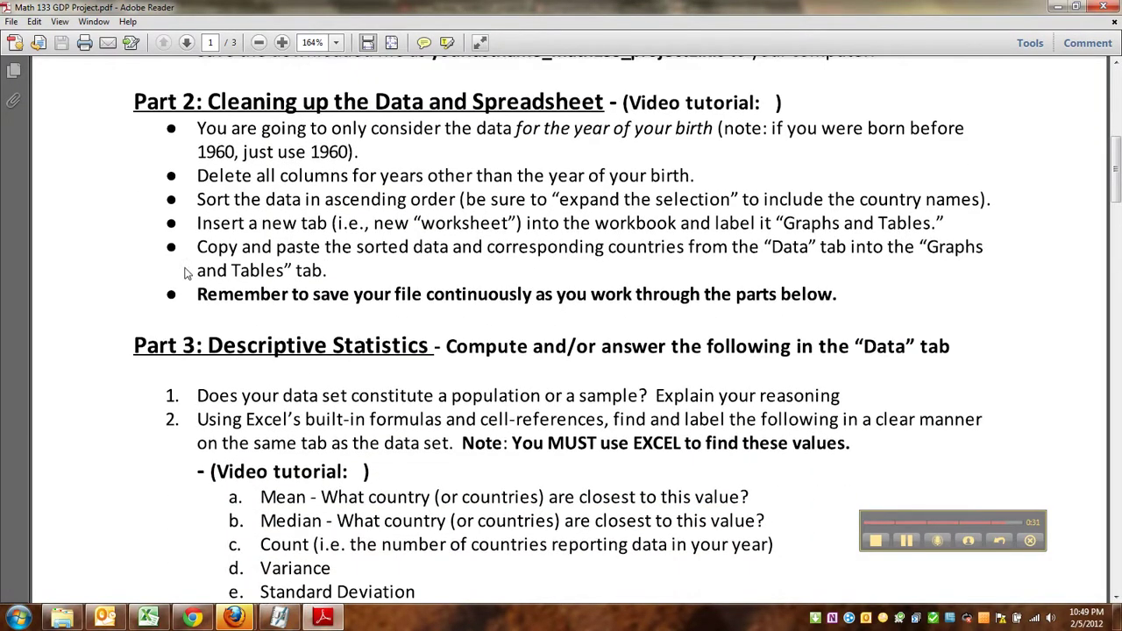
{"action": "scroll", "coordinate": [357, 471], "scroll_direction": "down", "scroll_amount": 2}
{"action": "scroll", "coordinate": [351, 438], "scroll_direction": "up", "scroll_amount": 2}
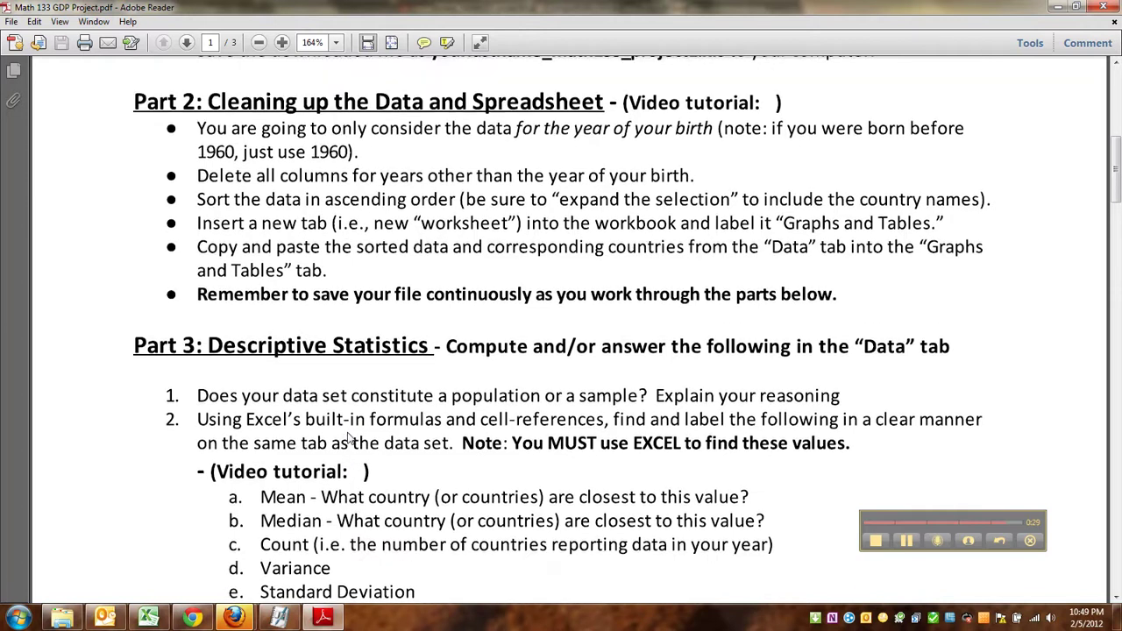